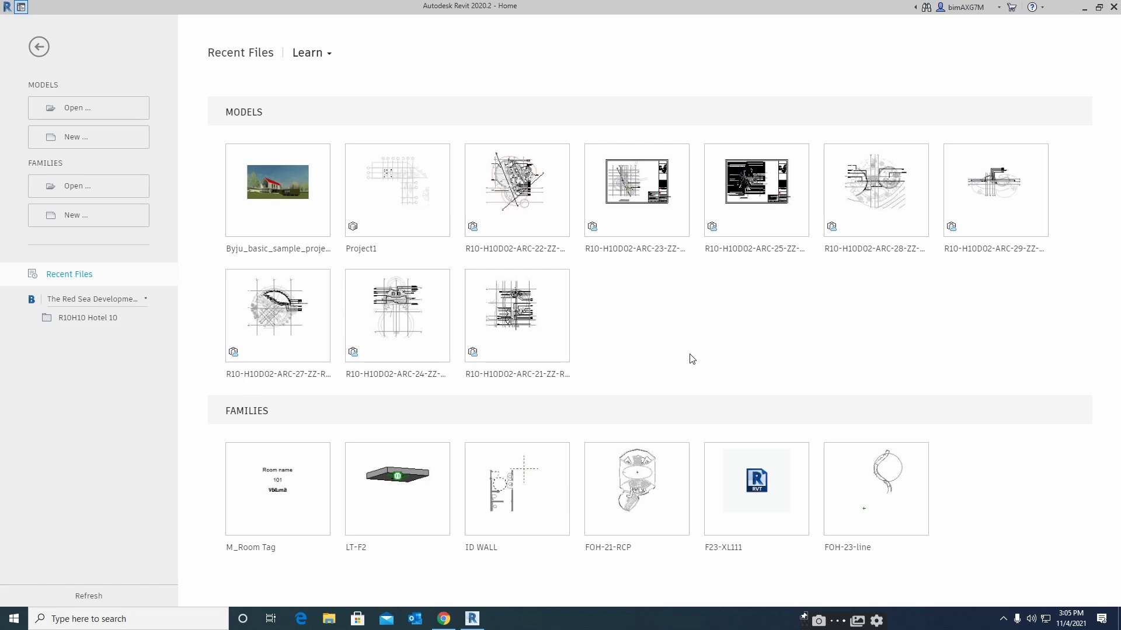
Create a new project from the Construction Template and narrow the Project Browser slightly
left_click(70, 112)
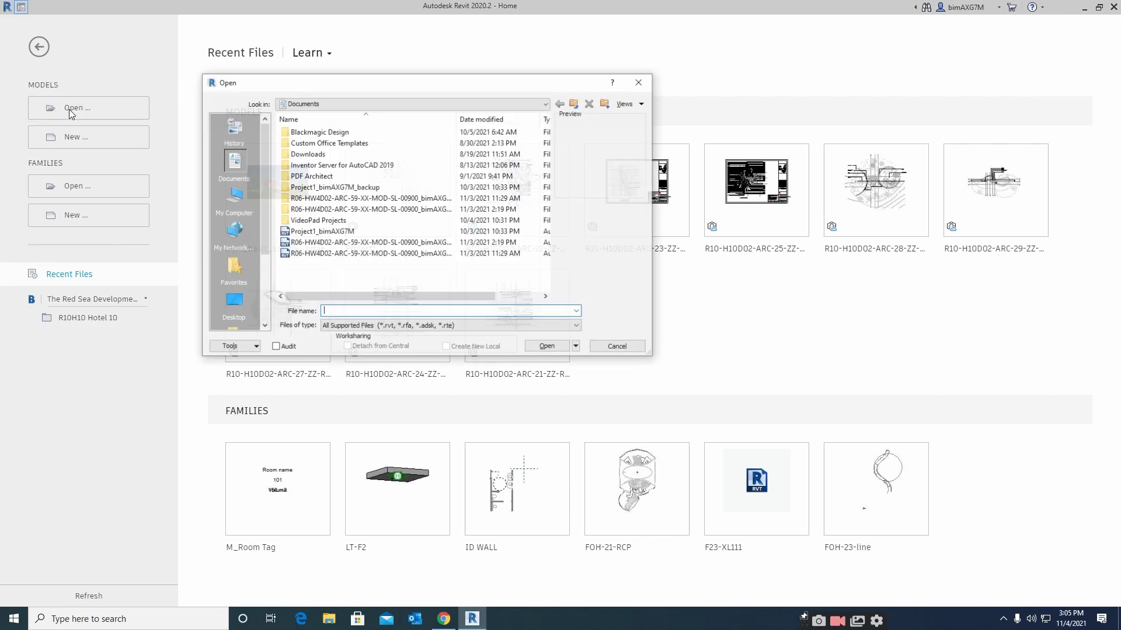
left_click(640, 82)
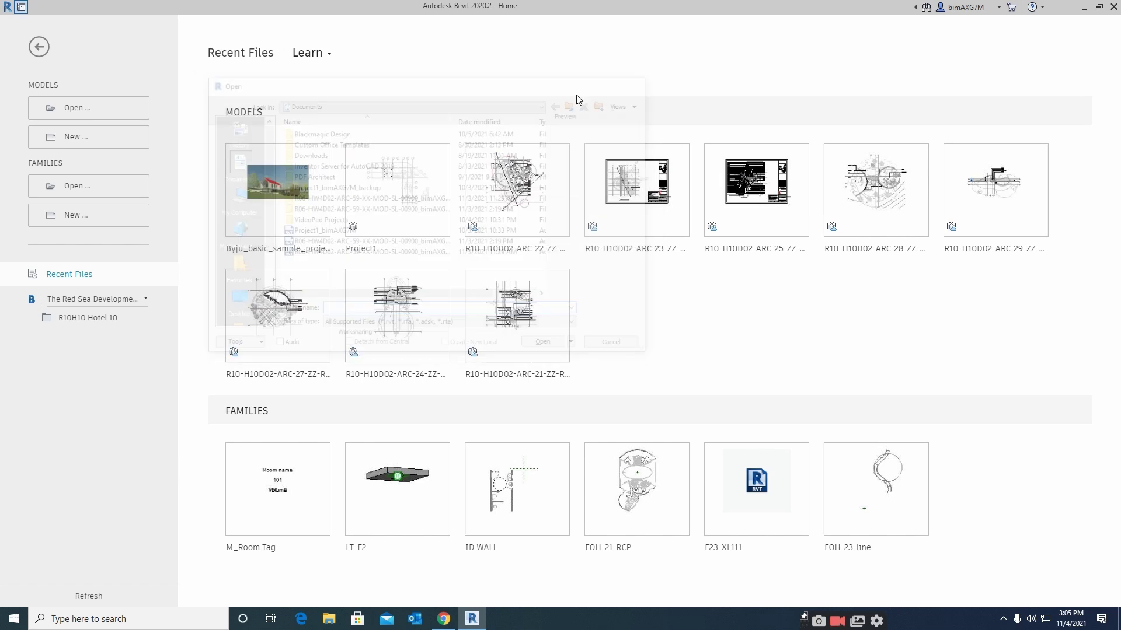
left_click(58, 141)
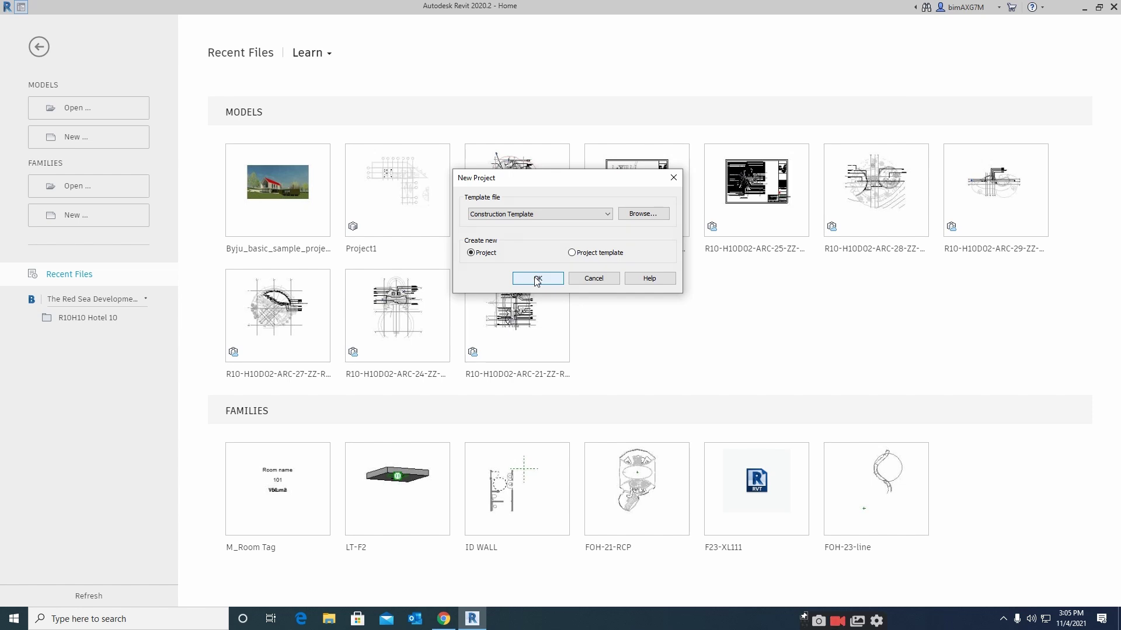
left_click(536, 279)
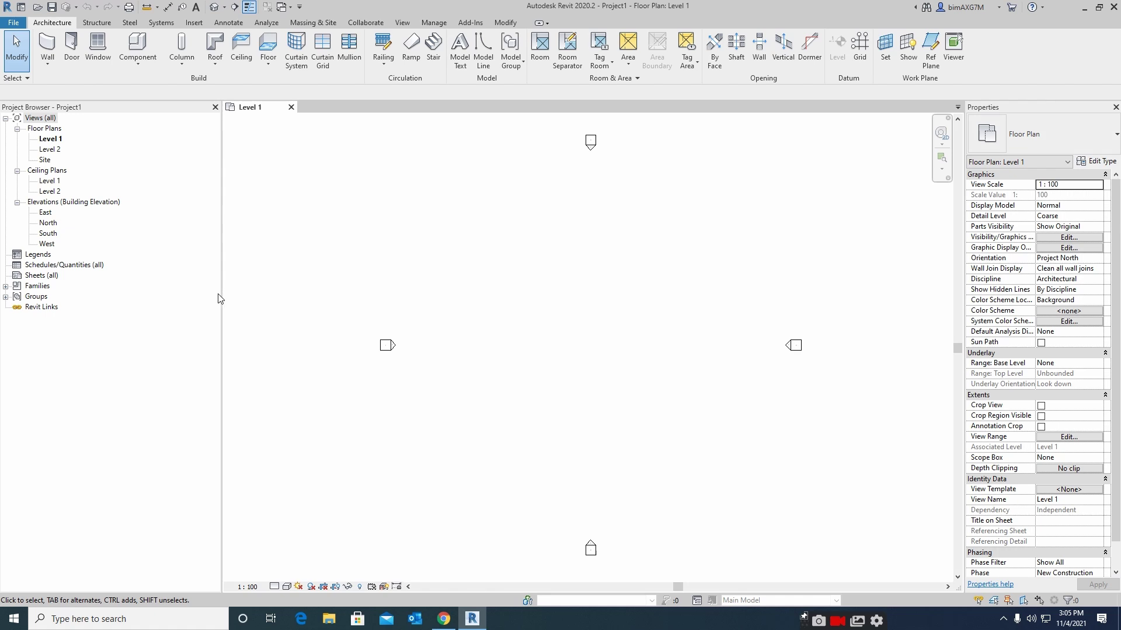
mouse_move(222, 297)
left_mouse_down()
mouse_move(143, 293)
mouse_move(205, 301)
left_mouse_up()
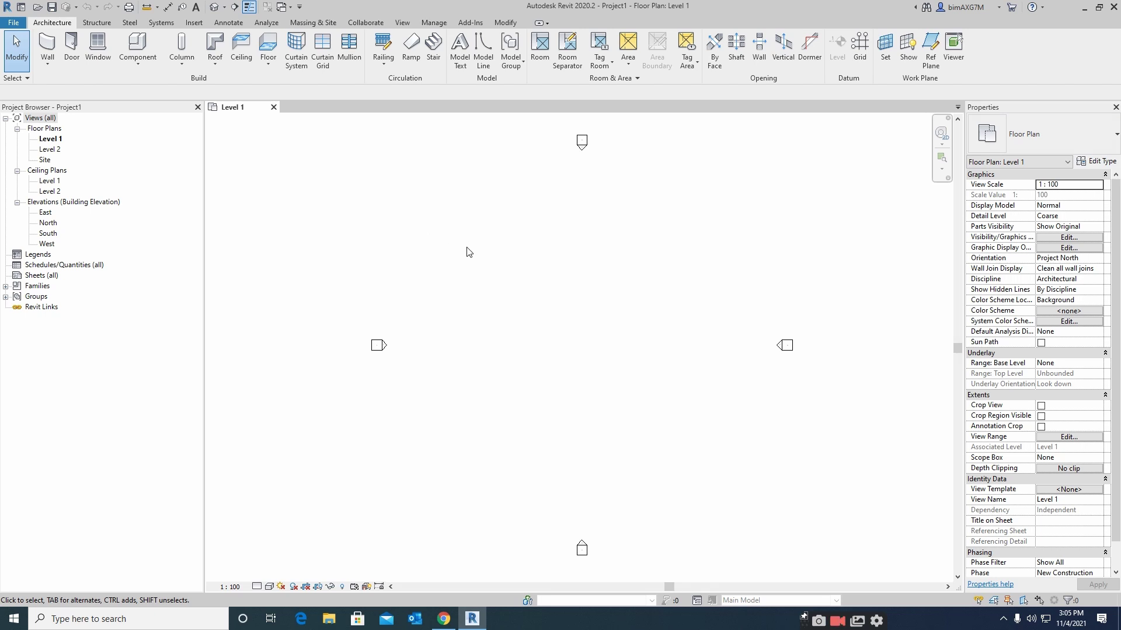
left_click_drag(204, 313, 190, 313)
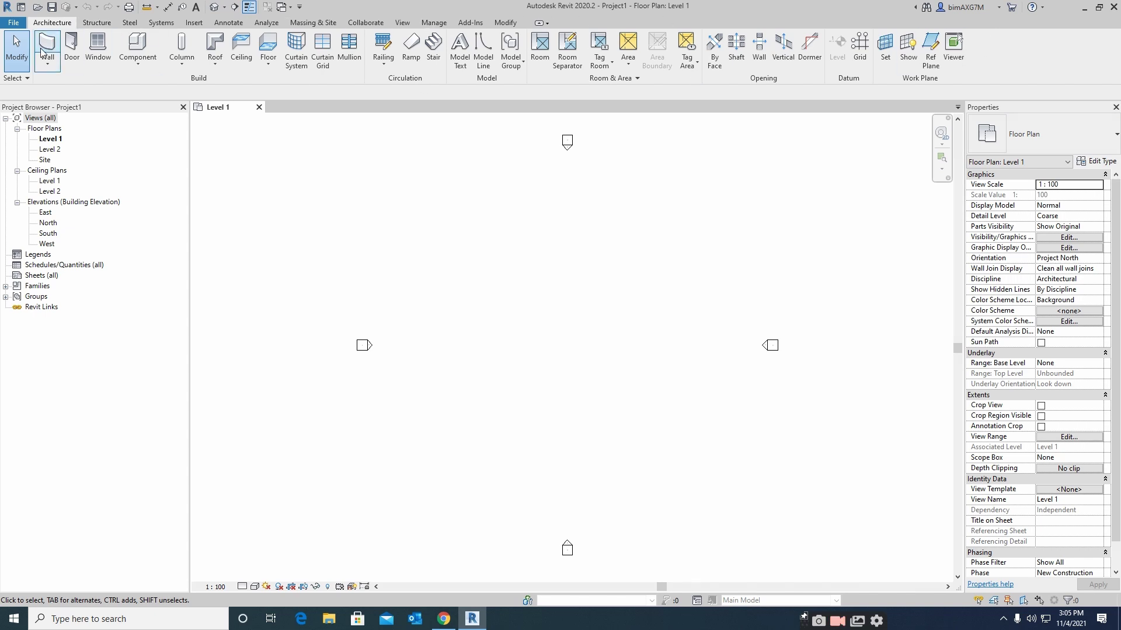
Create another new project based on the Mechanical Template
left_click(22, 24)
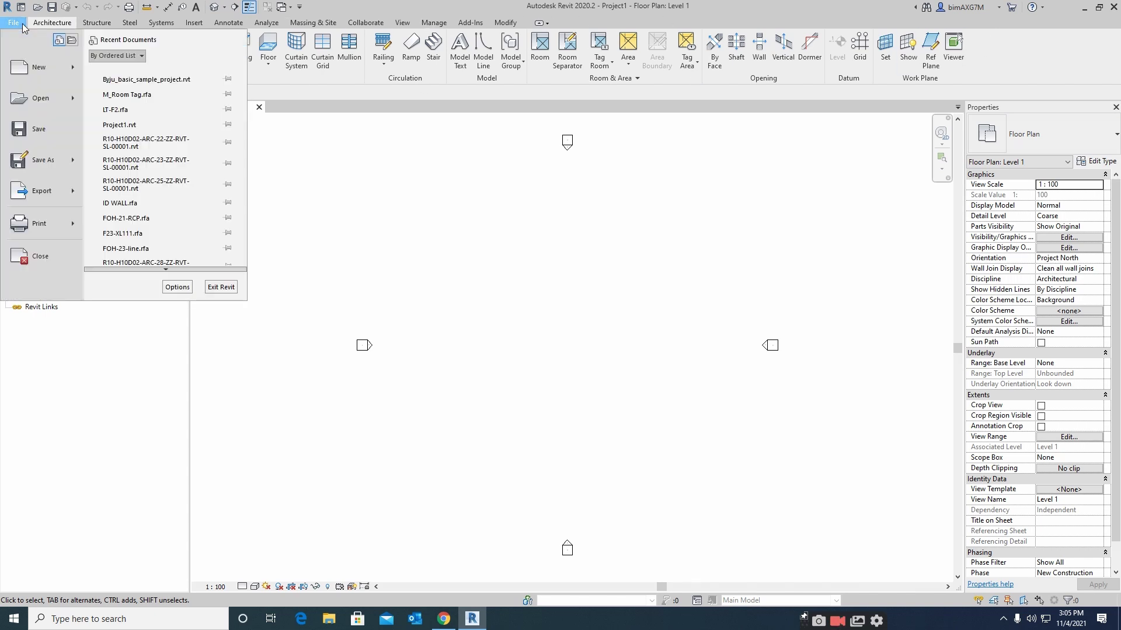
left_click(21, 8)
left_click(21, 7)
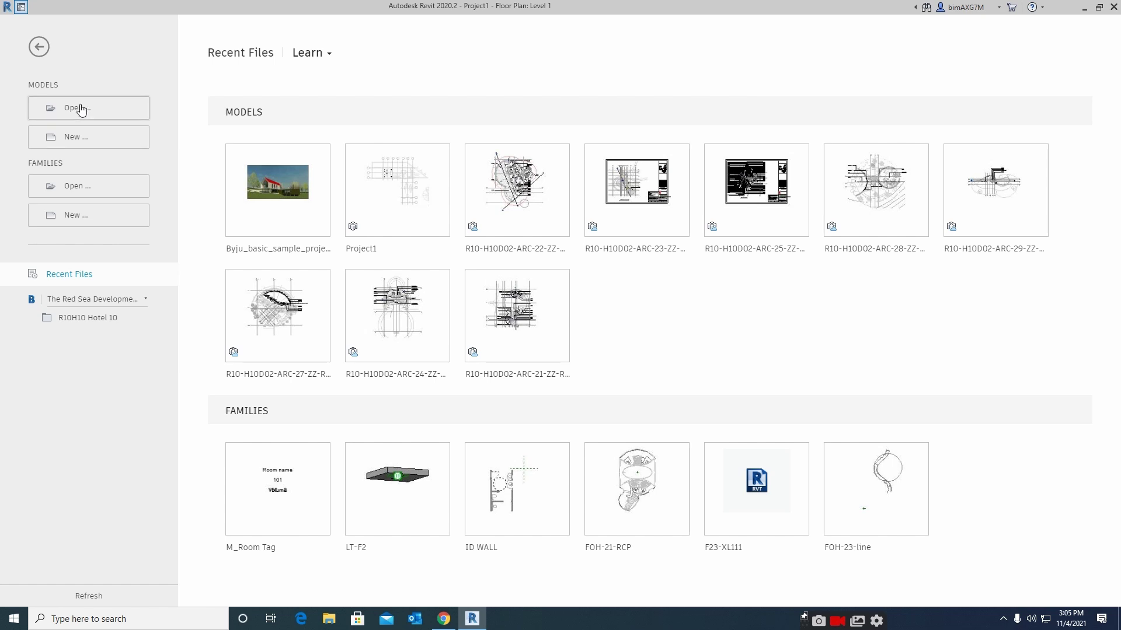
left_click(74, 138)
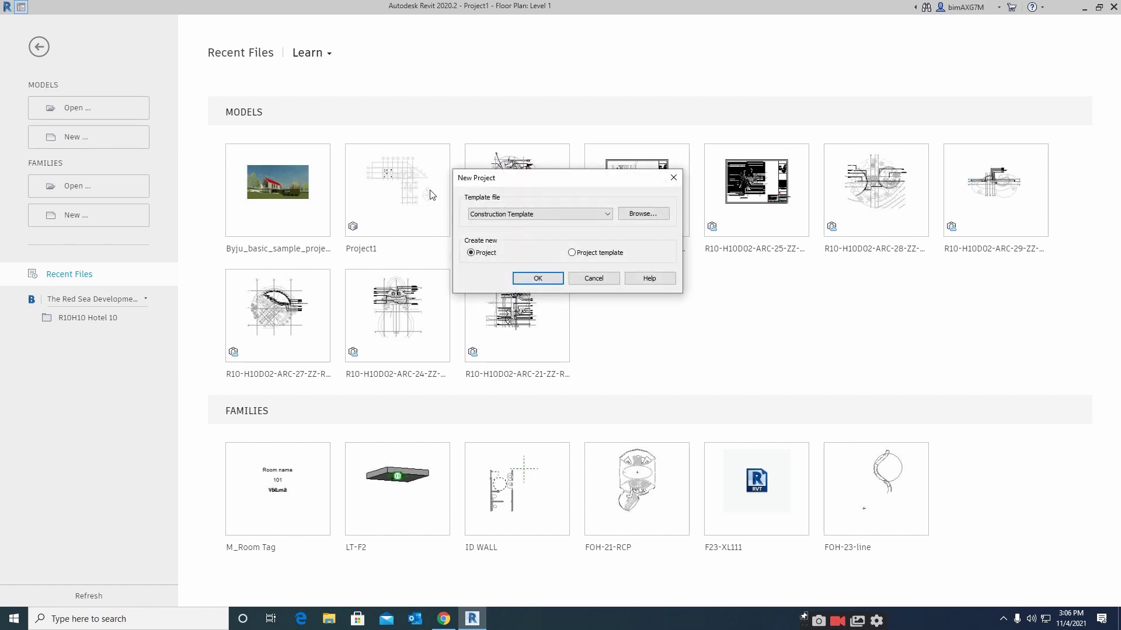
left_click(560, 215)
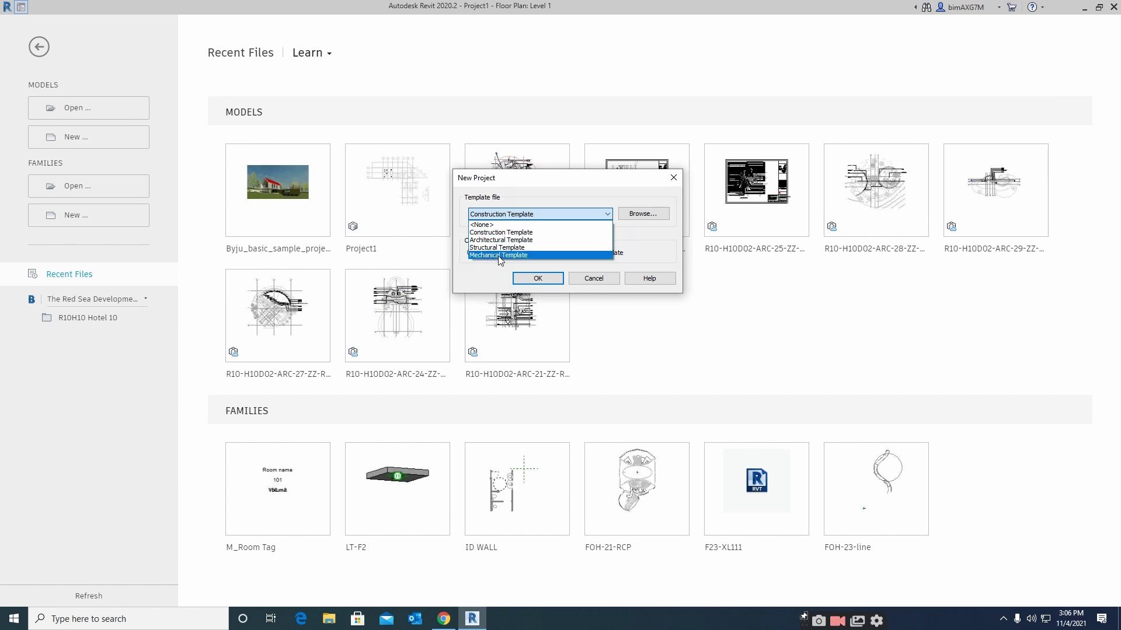
left_click(498, 256)
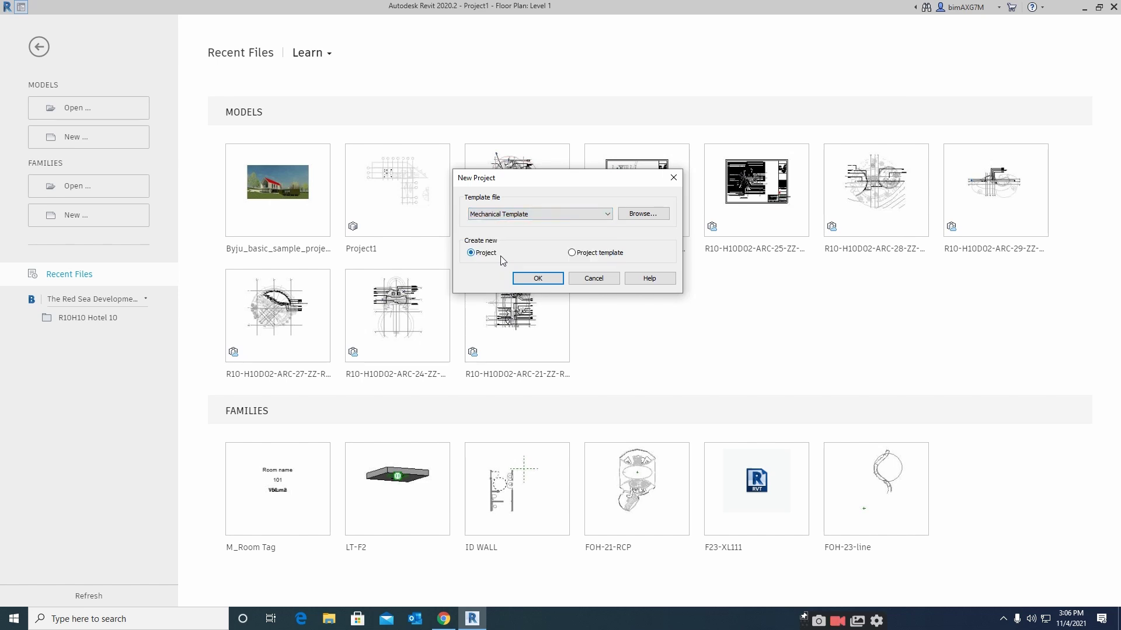
left_click(540, 279)
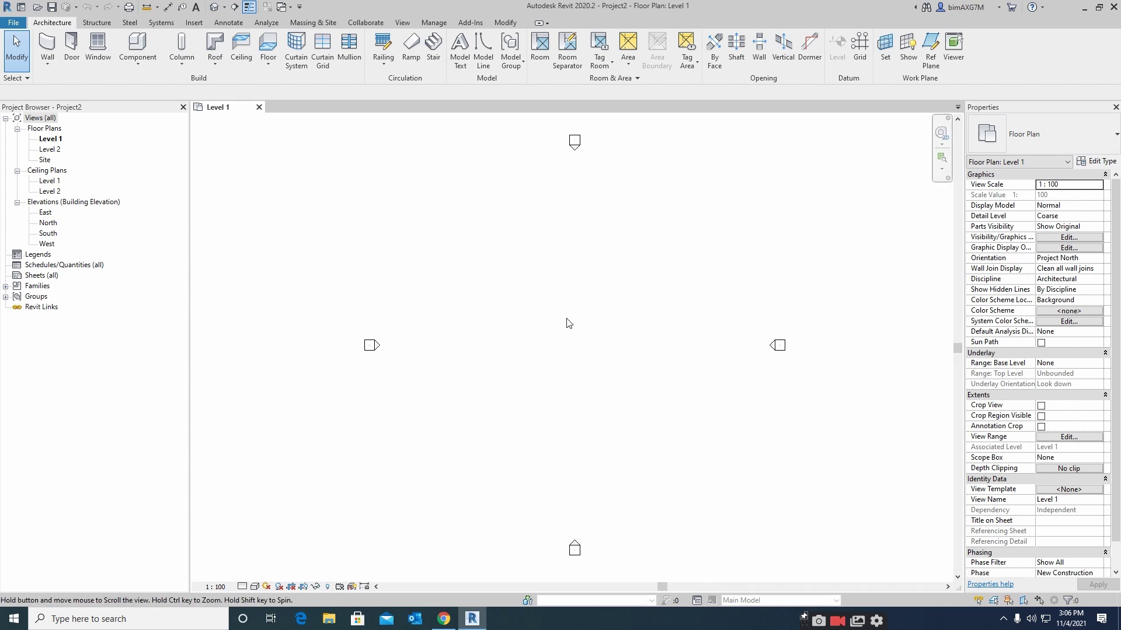
Review the kinds of Revit files that can be newly created
left_click(17, 27)
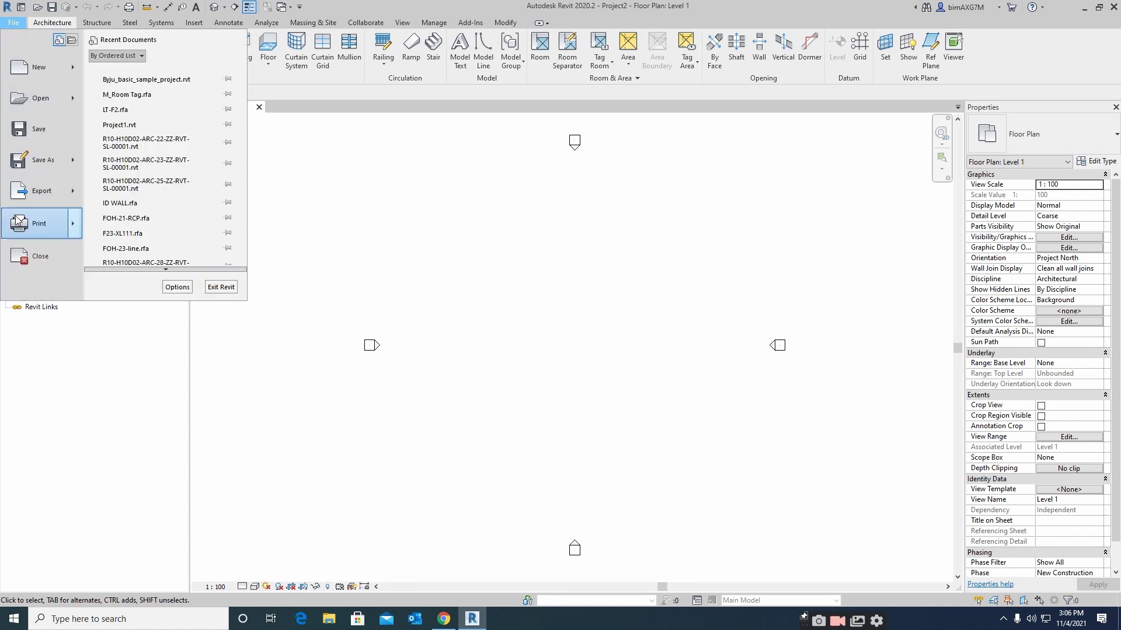
left_click(331, 128)
left_click(13, 25)
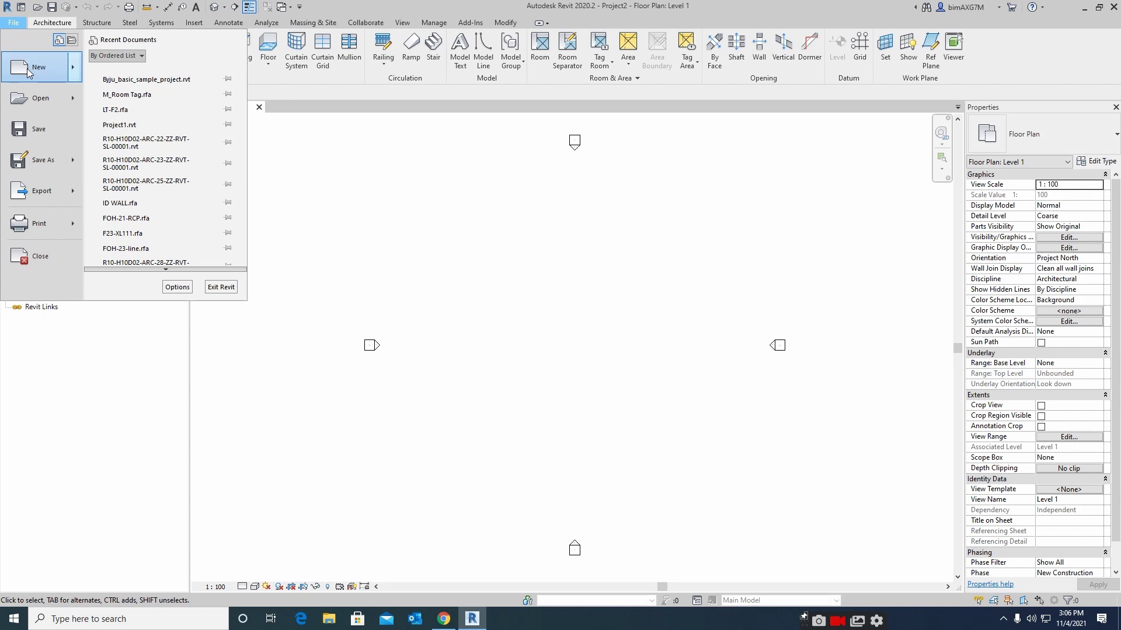
mouse_move(28, 72)
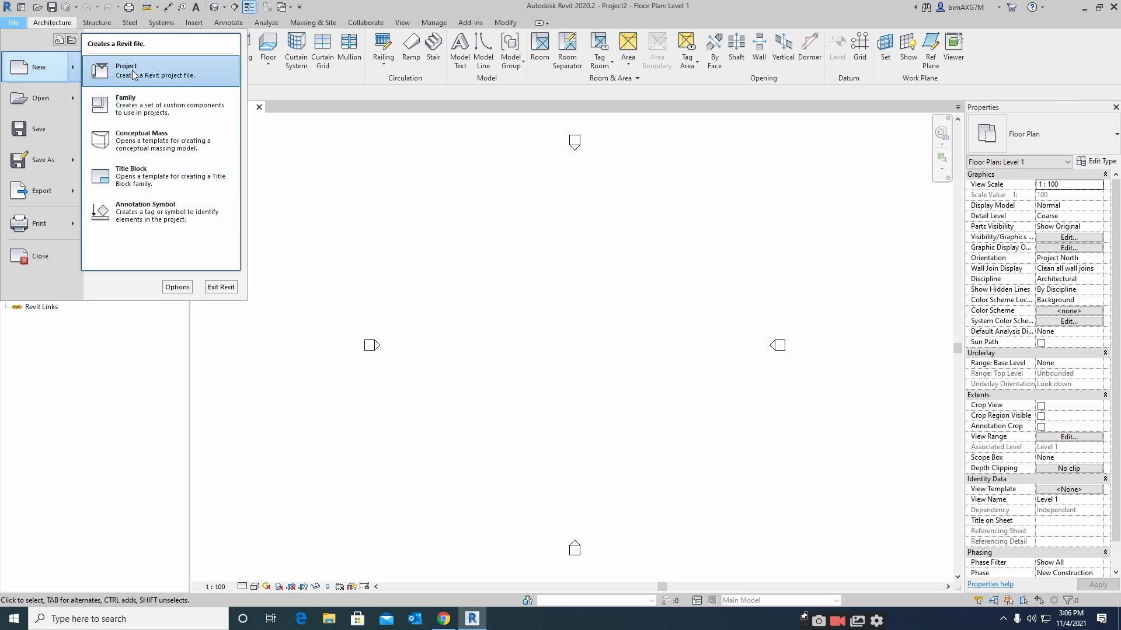
Start opening a file and preview the R06-HW4D02 models in the Documents folder
left_click(47, 100)
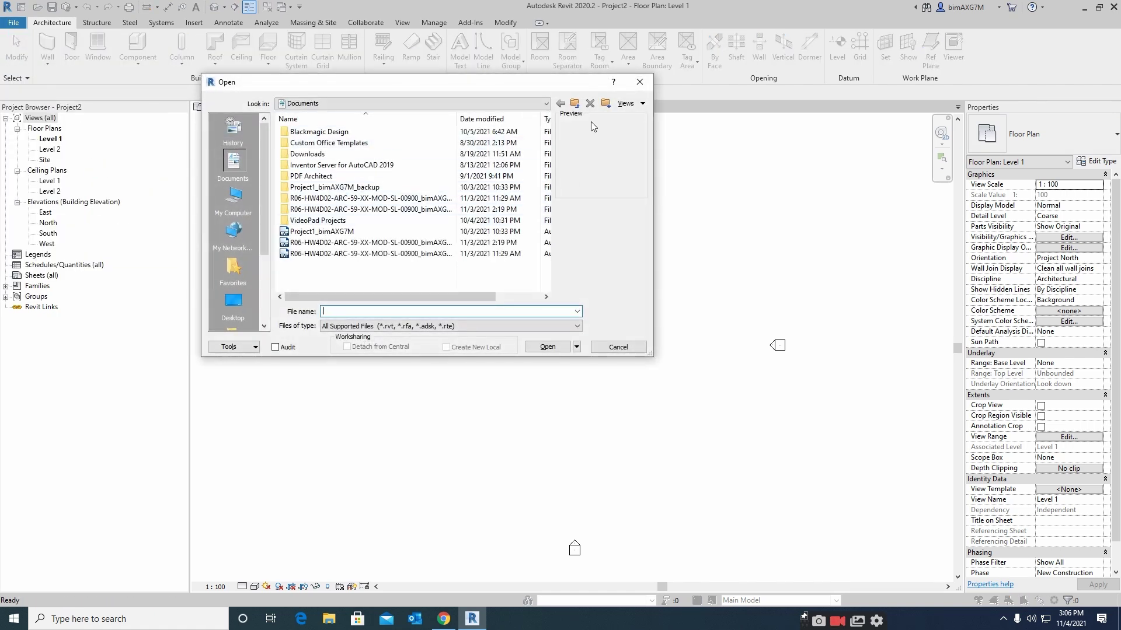
left_click(367, 242)
left_click(370, 253)
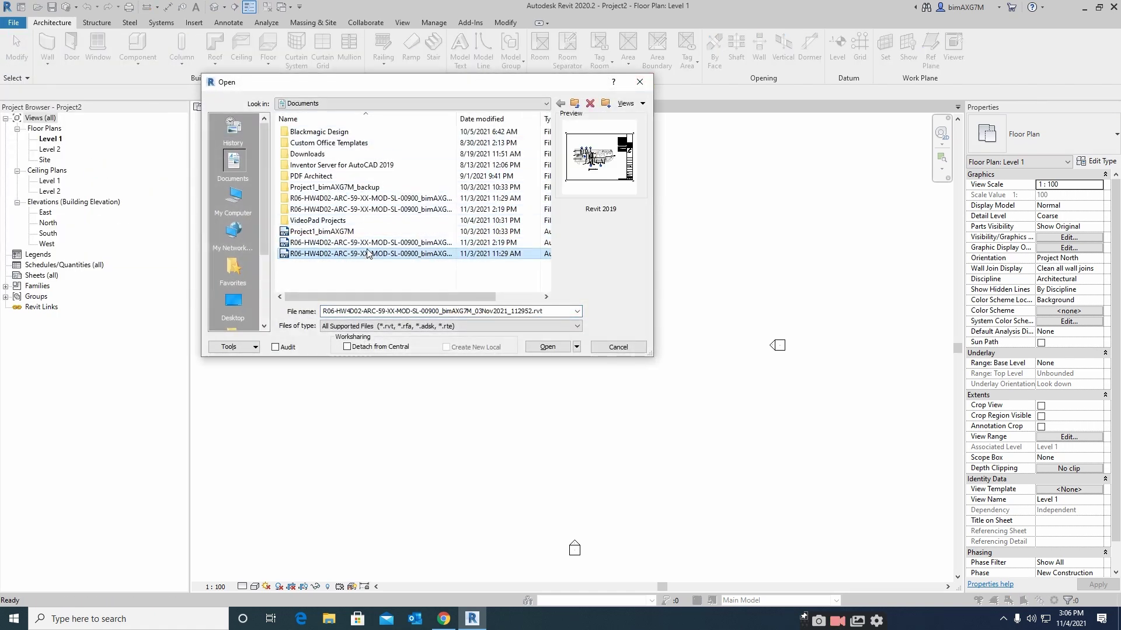
left_click(323, 221)
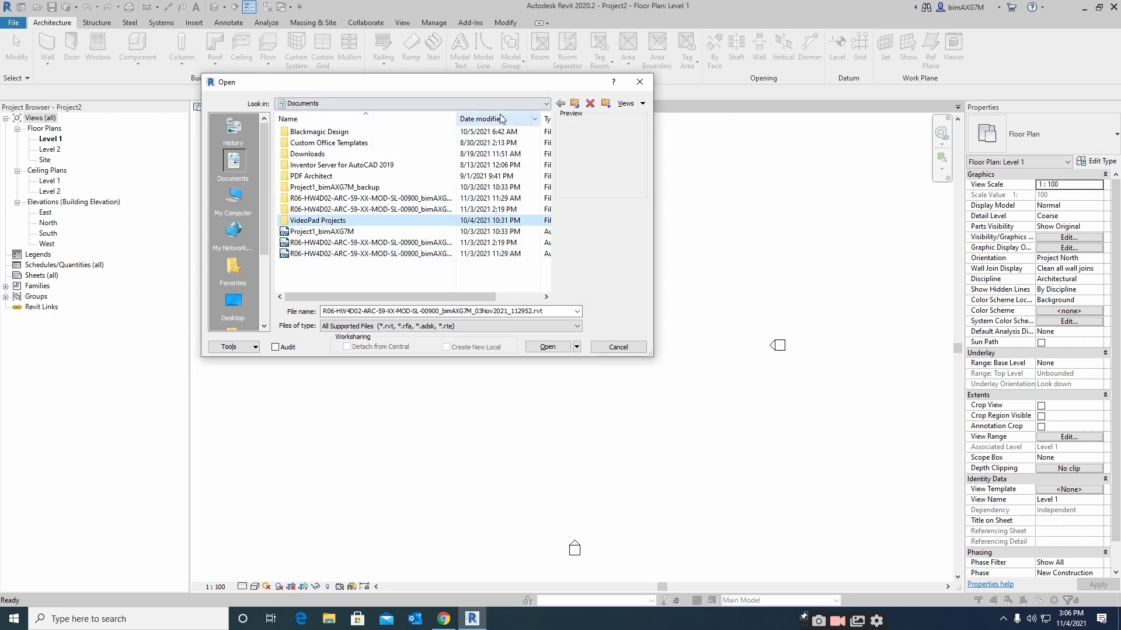
Browse to the Desktop, preview Luminaire Tag, and check the EXCERCISE folder without opening a file
left_click(525, 104)
left_click(305, 125)
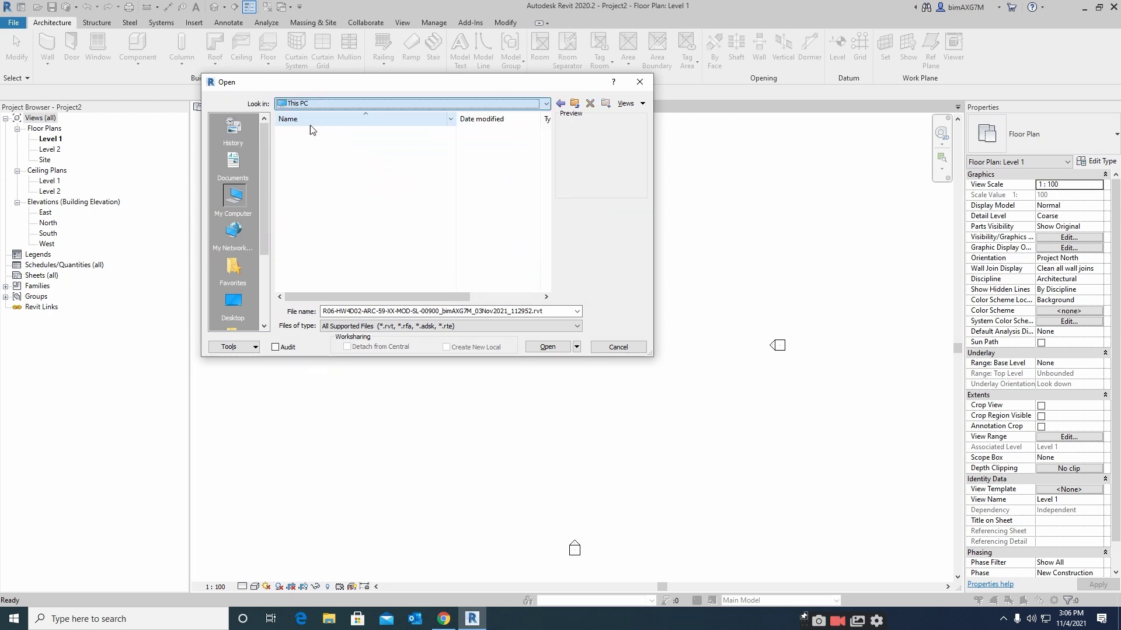
double_click(302, 155)
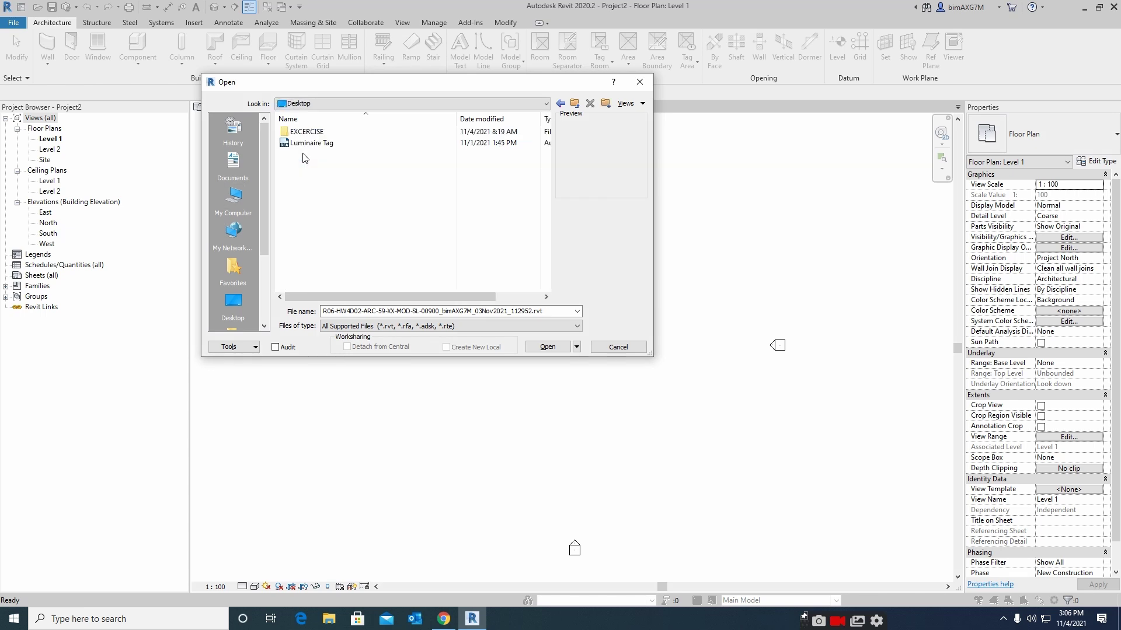
left_click(311, 143)
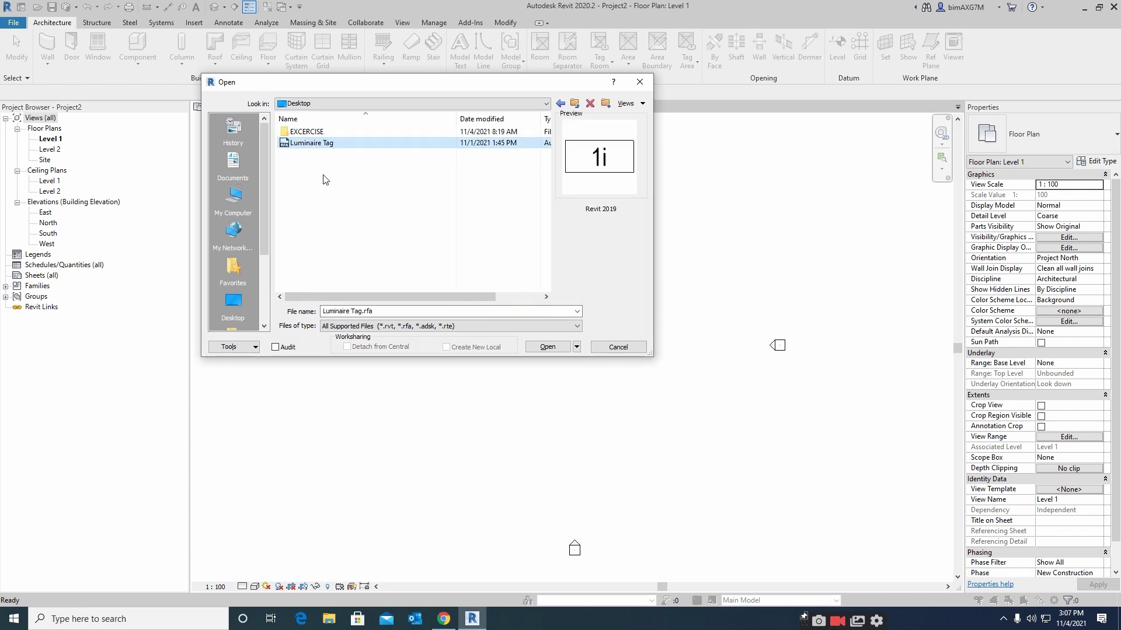
double_click(307, 131)
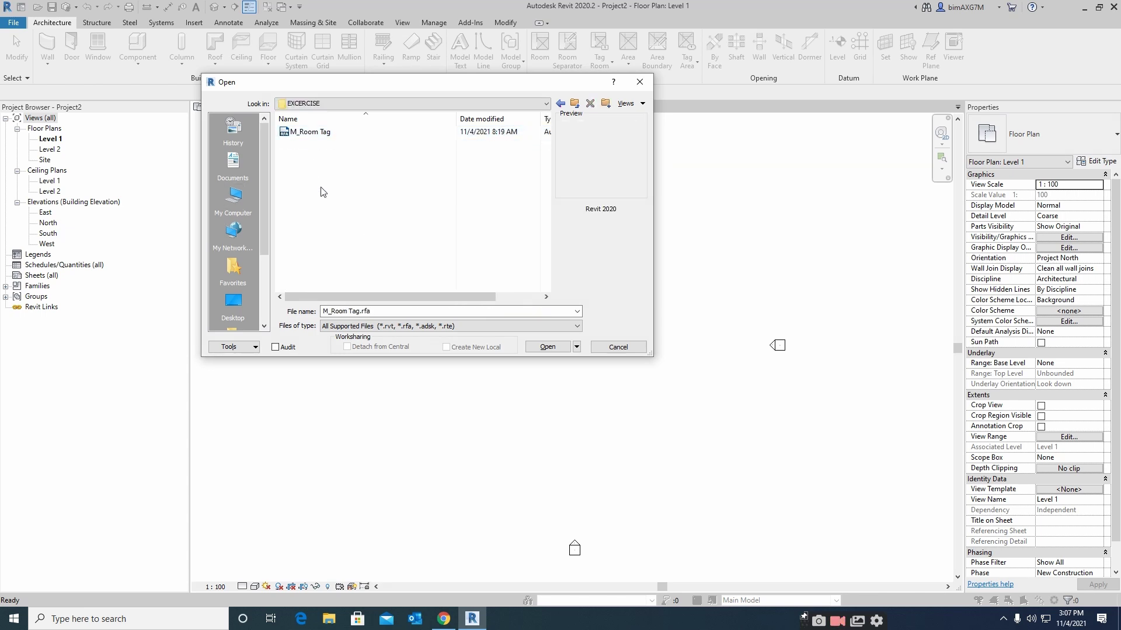
left_click(640, 82)
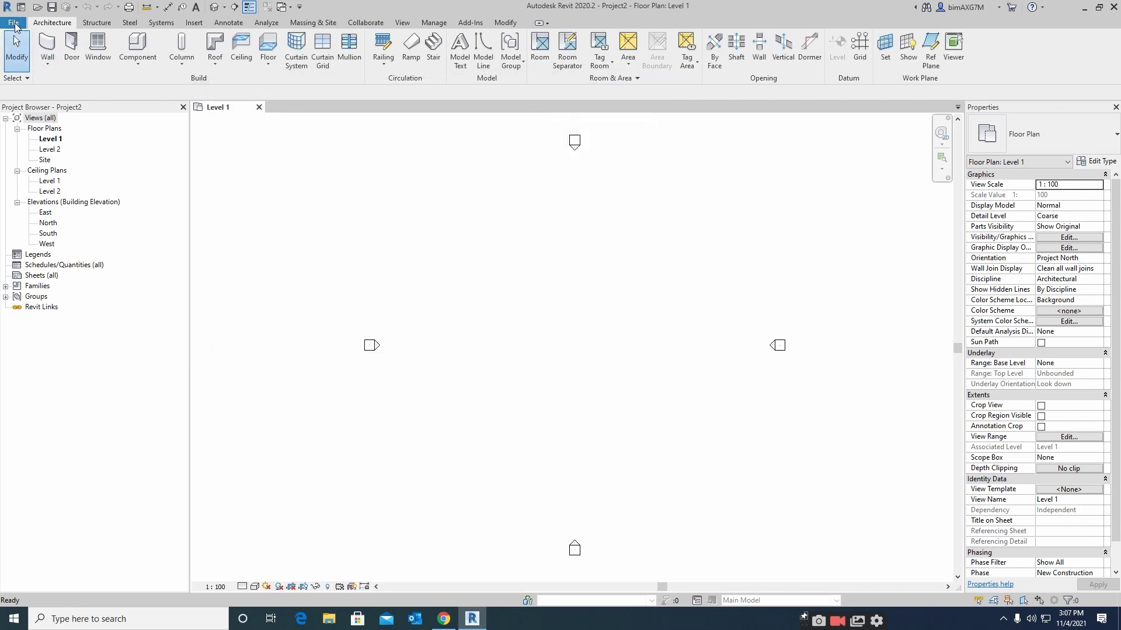
Open the Luminaire Tag family from the Desktop
left_click(13, 22)
mouse_move(16, 100)
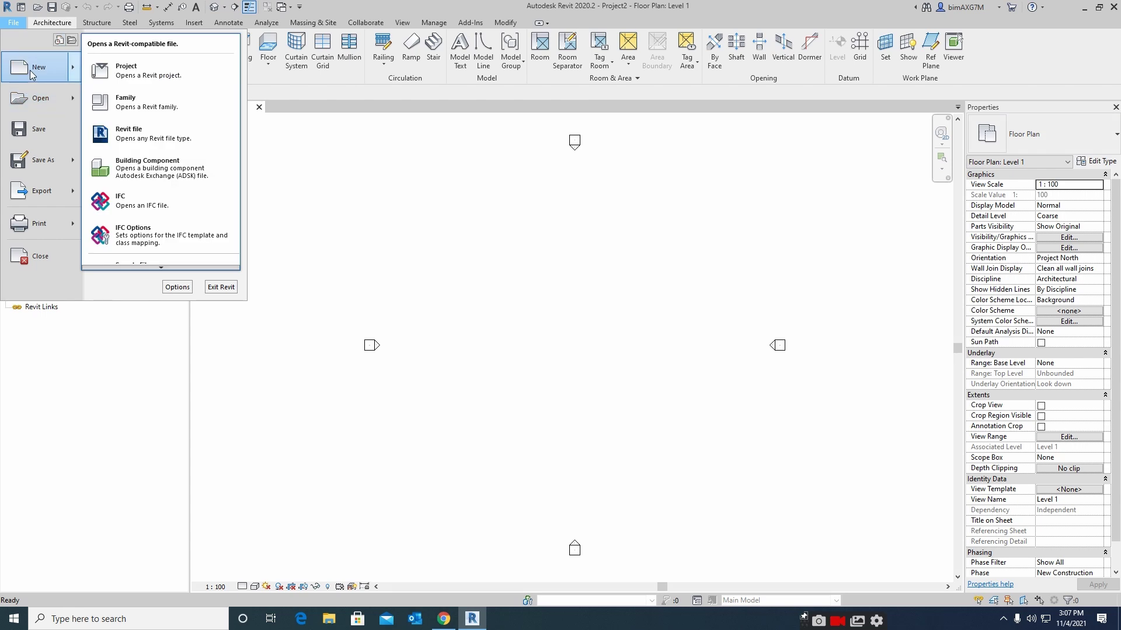
left_click(146, 104)
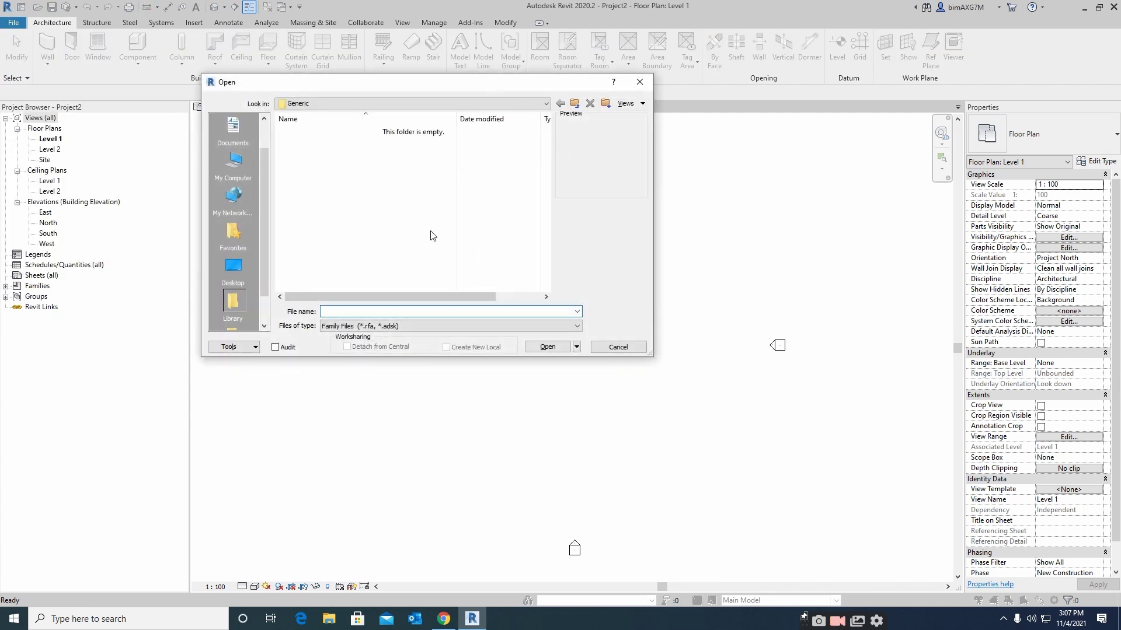
left_click(377, 104)
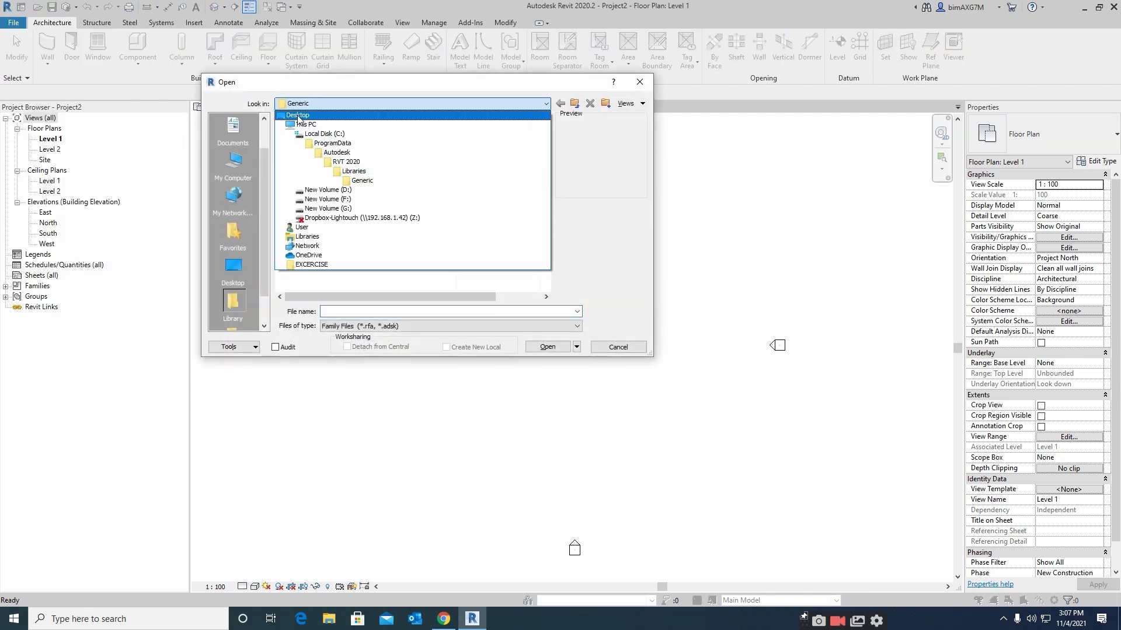
left_click(298, 112)
left_click(303, 199)
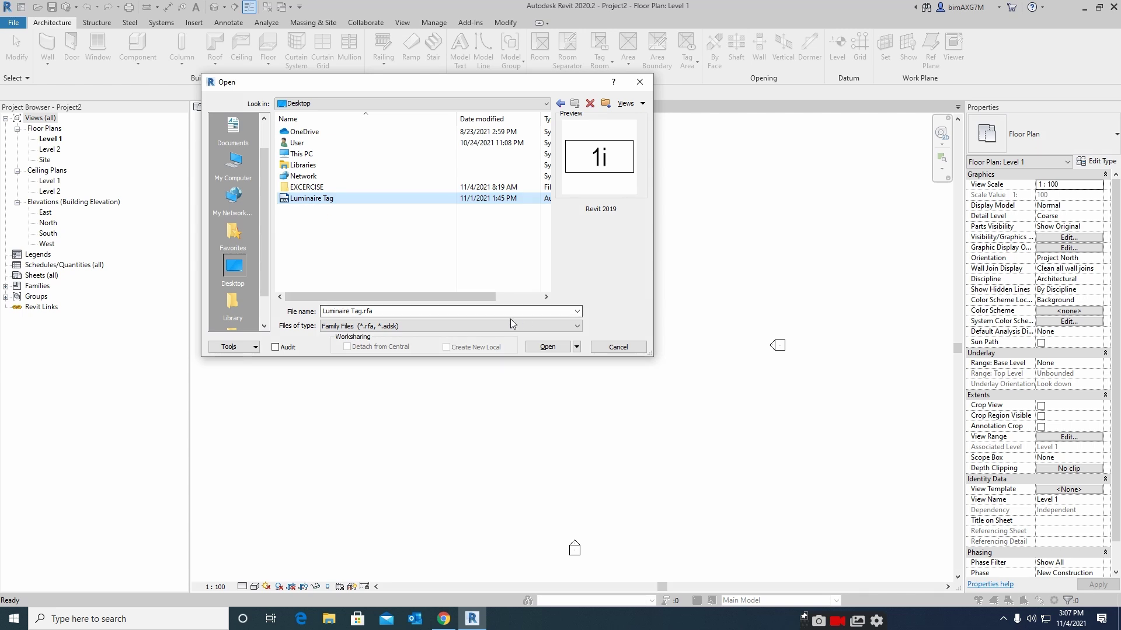
left_click(547, 347)
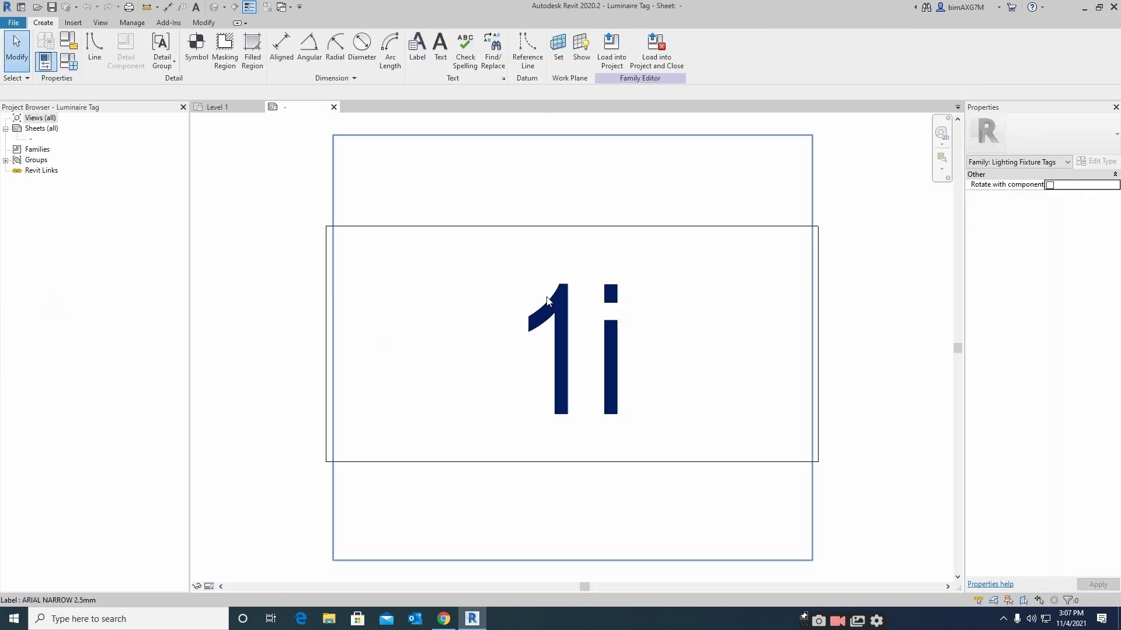
Inspect the label parameters of the luminaire tag's text and close the family
left_click(564, 351)
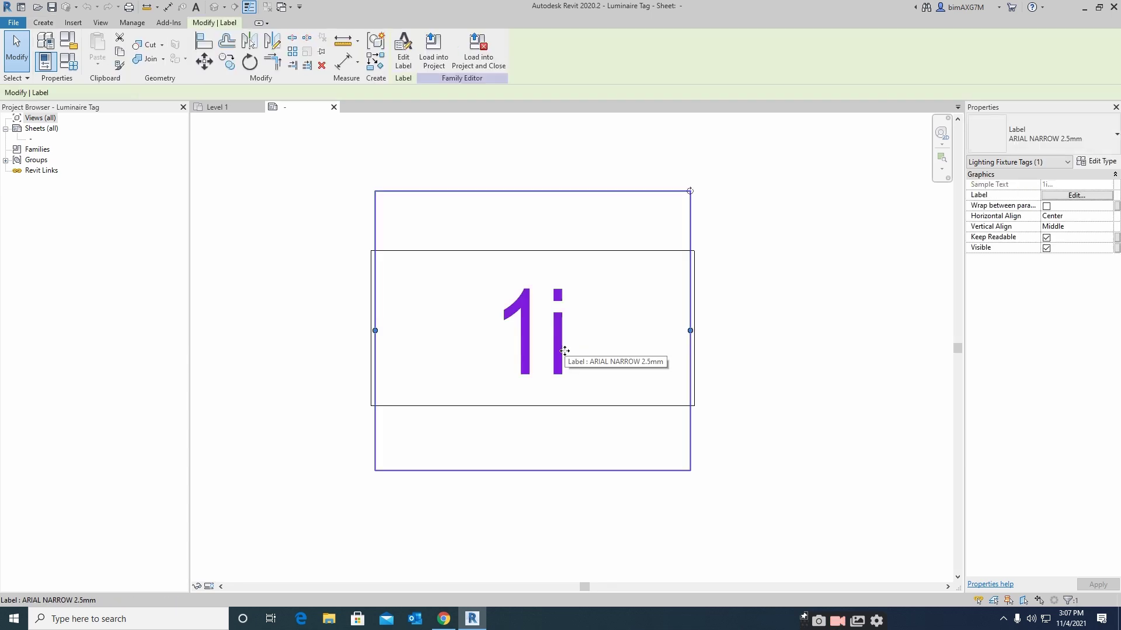
left_click(1077, 196)
left_click(785, 189)
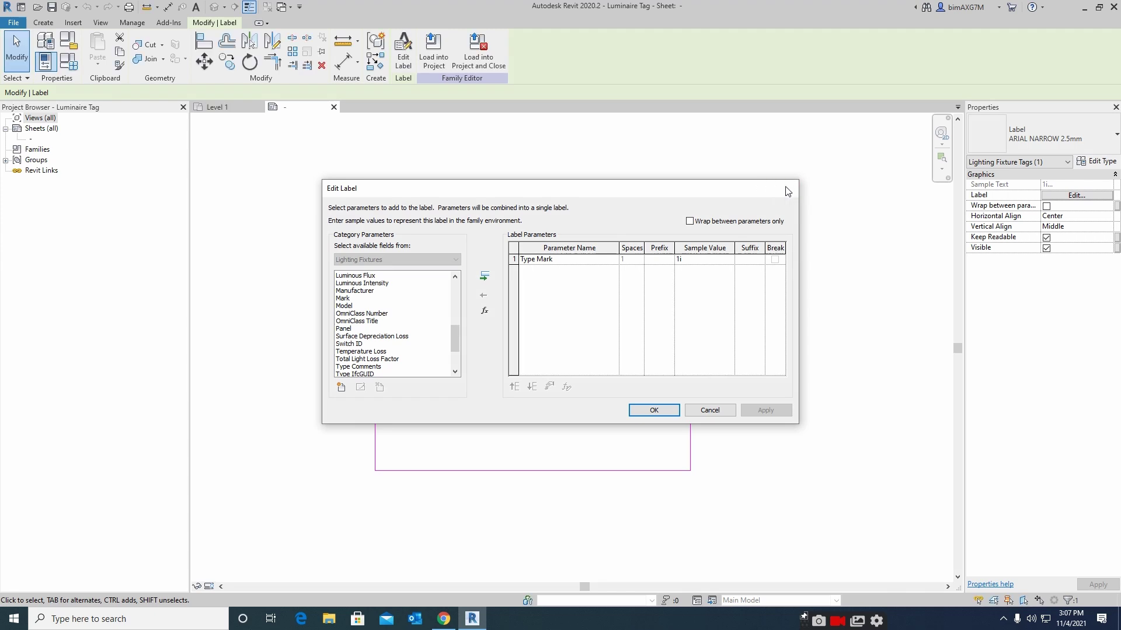
middle_click(912, 243)
middle_click(912, 242)
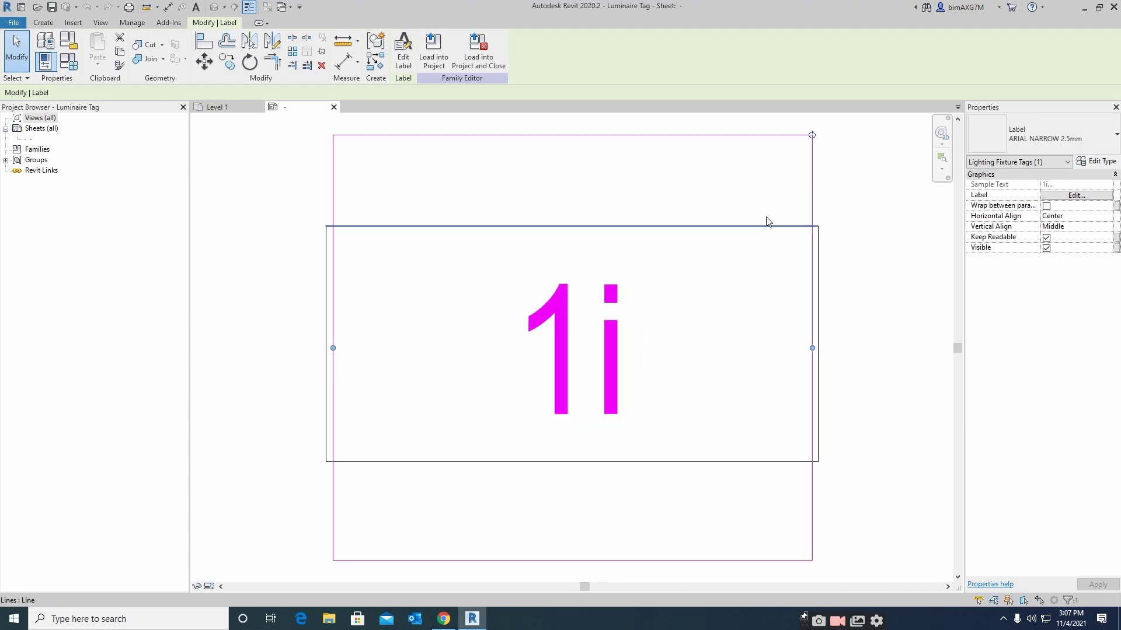
left_click(334, 107)
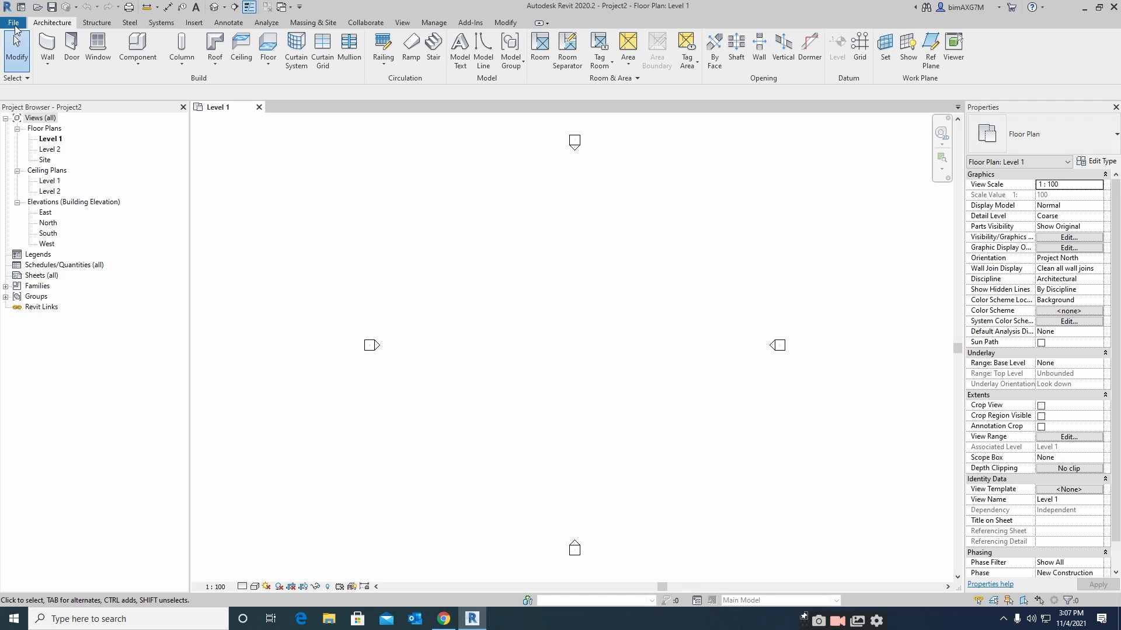
Start saving the new project, view its file save options, and leave without saving
left_click(15, 25)
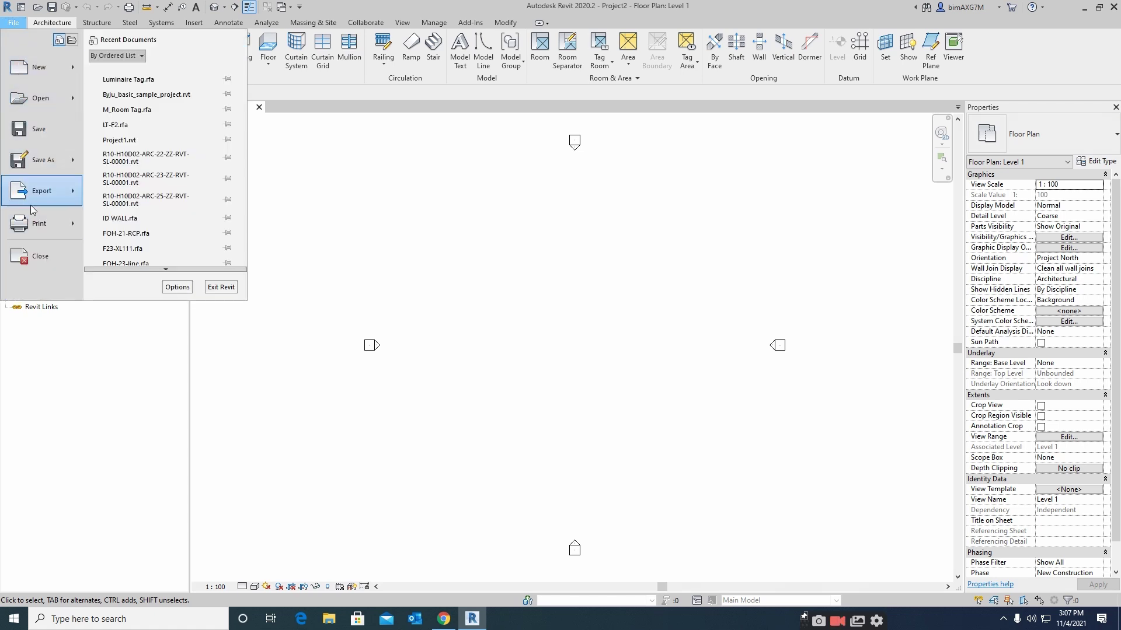
left_click(41, 128)
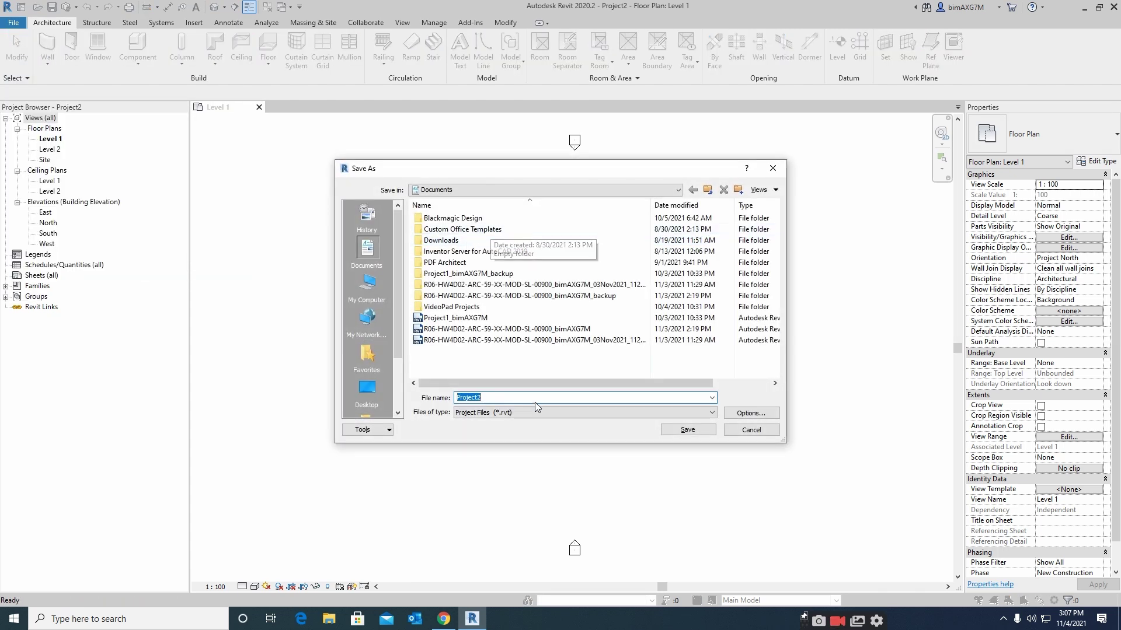
left_click(755, 416)
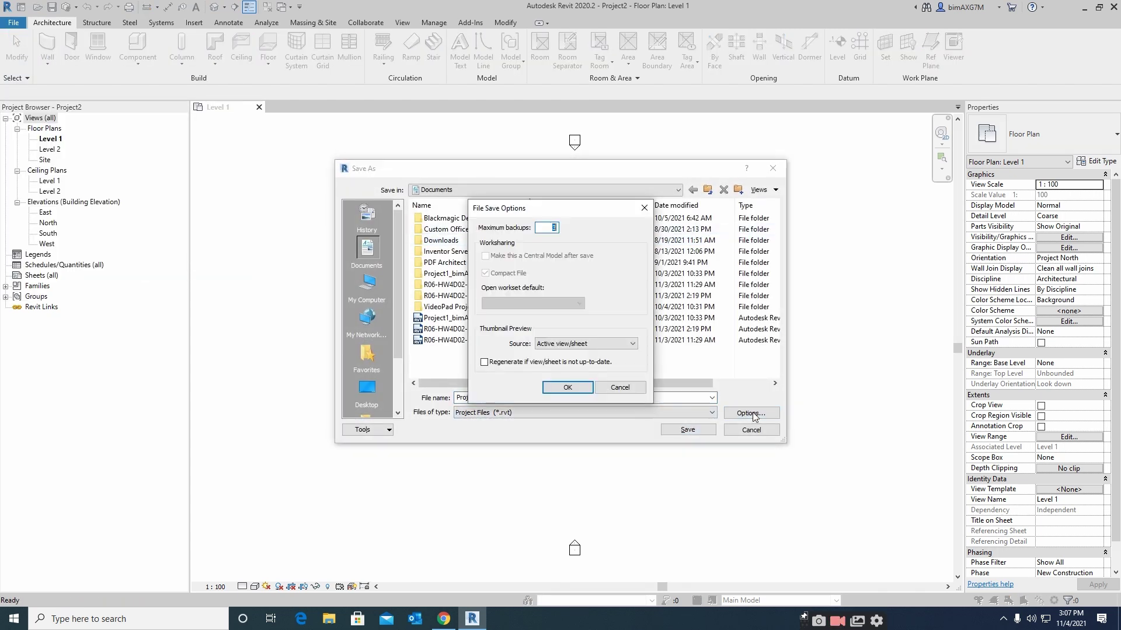
key("Escape")
key("Escape")
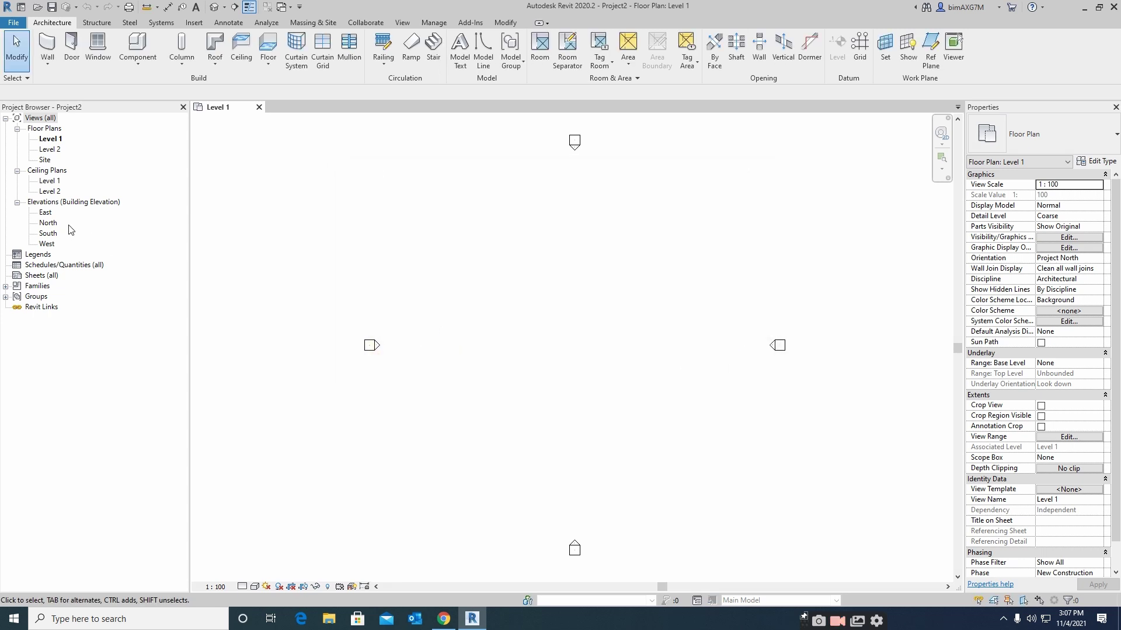
Try to save the current project as a new project file named Project2 in the Documents folder
left_click(13, 23)
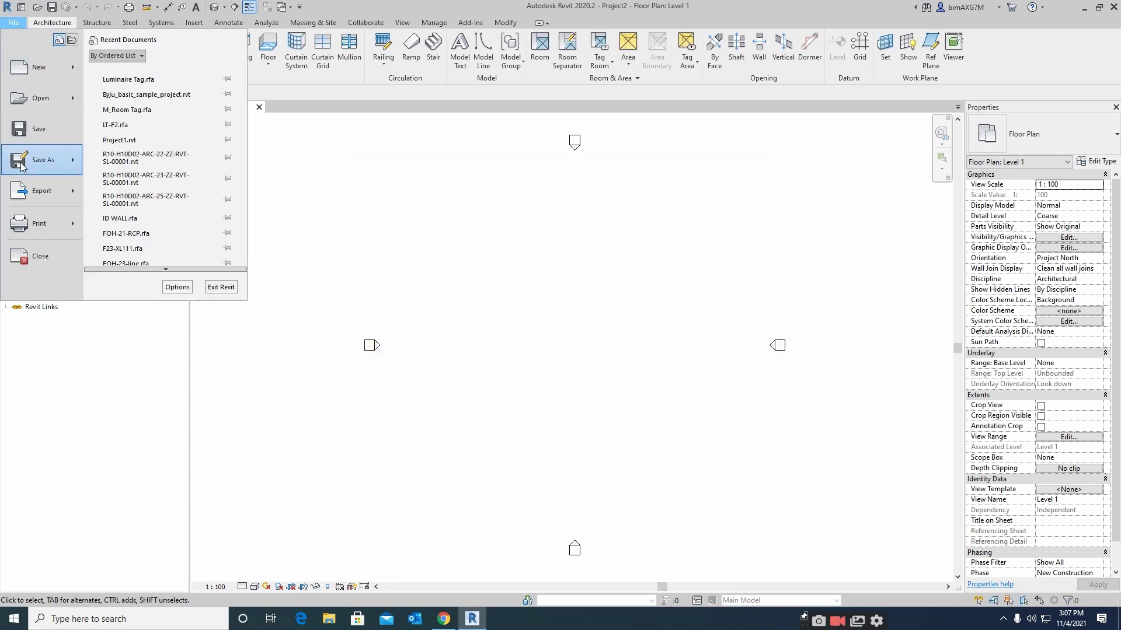
mouse_move(21, 166)
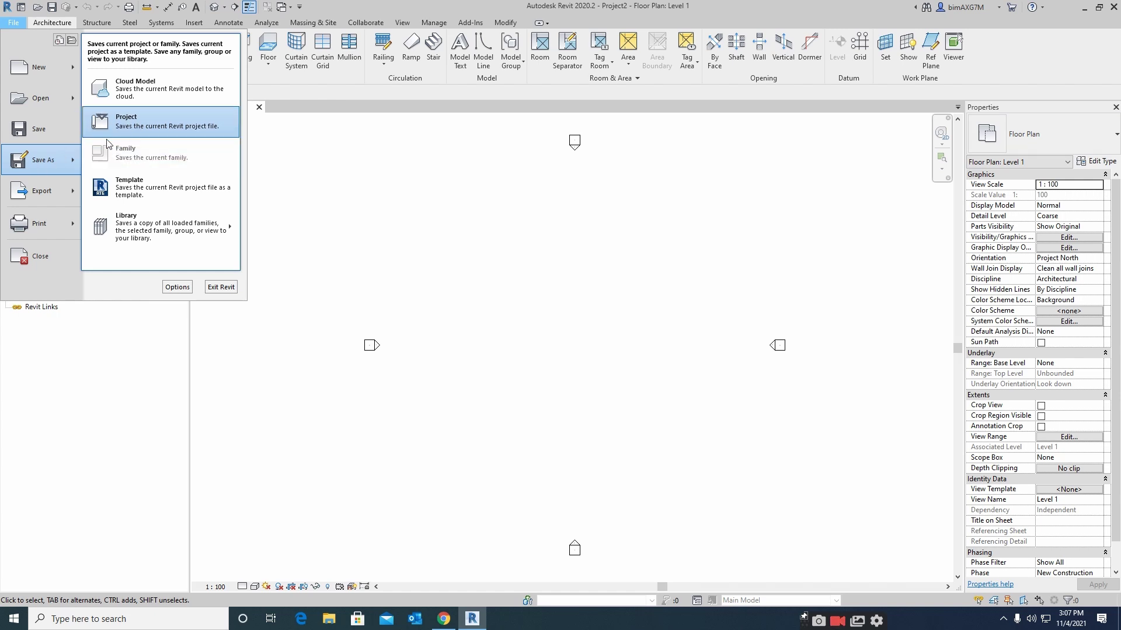
left_click(126, 130)
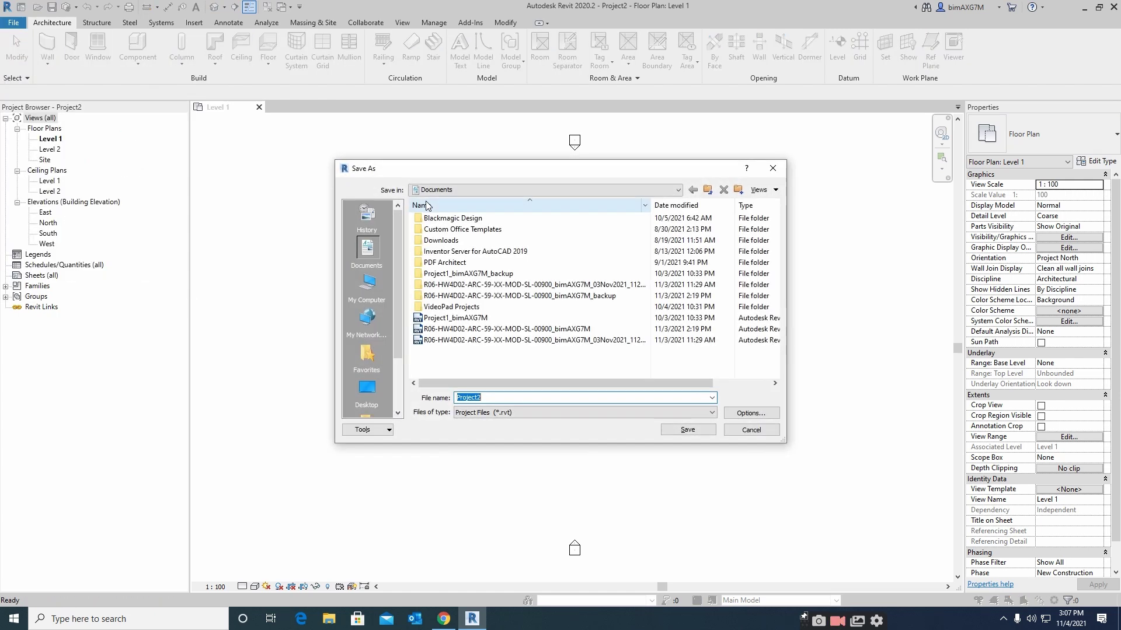
left_click(689, 435)
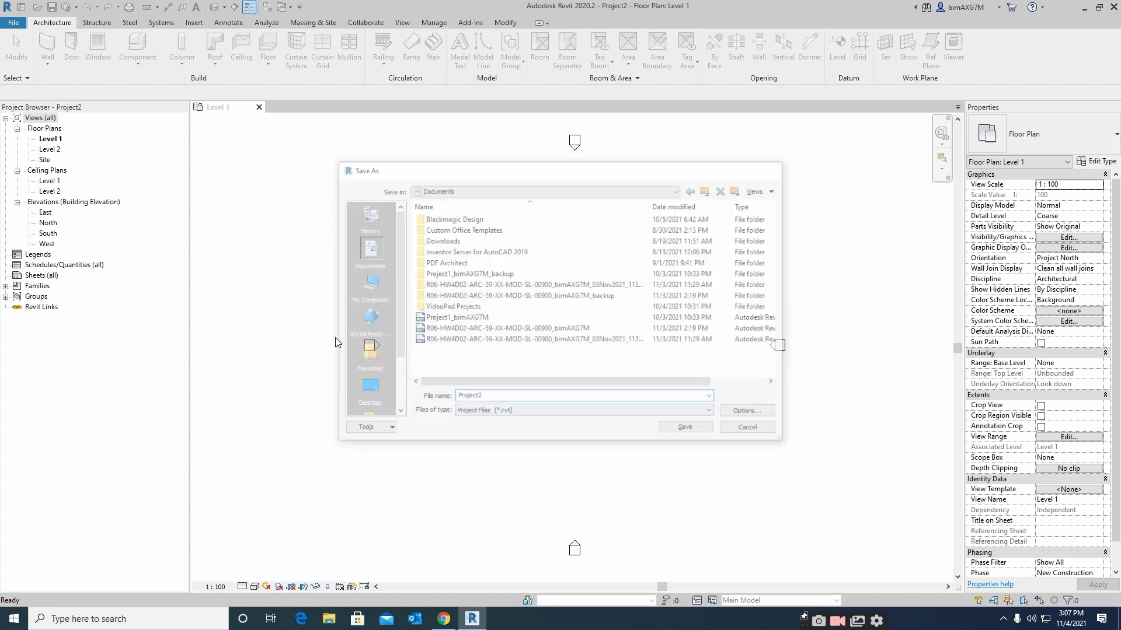
Examine the available export formats, including CAD, IFC, image and report exports, and the print commands
left_click(14, 26)
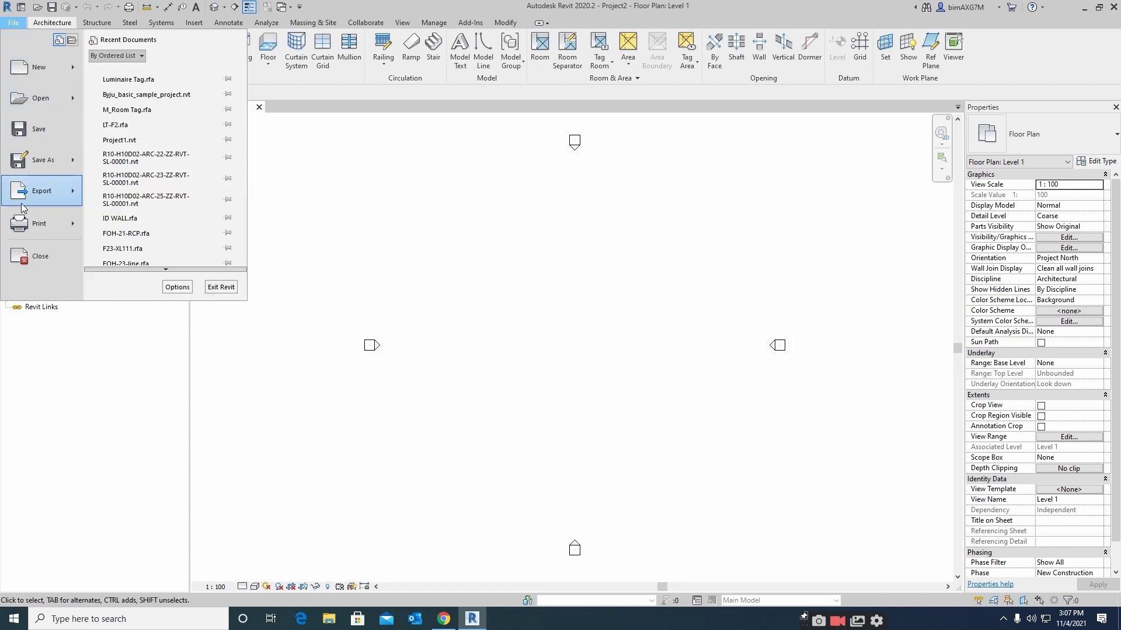
mouse_move(35, 201)
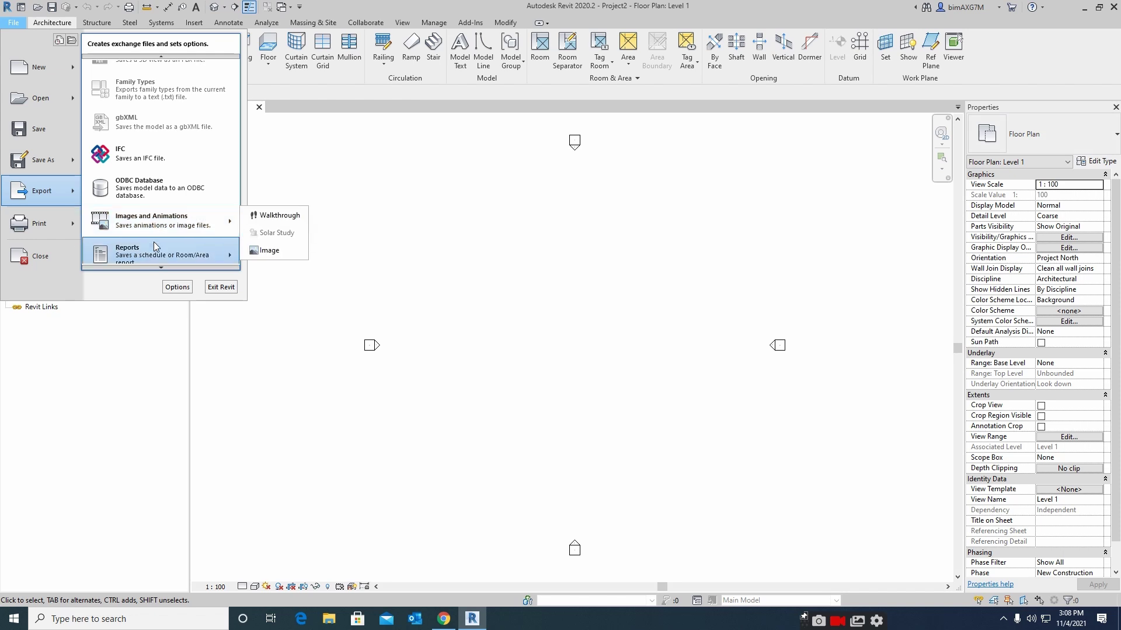
mouse_move(154, 255)
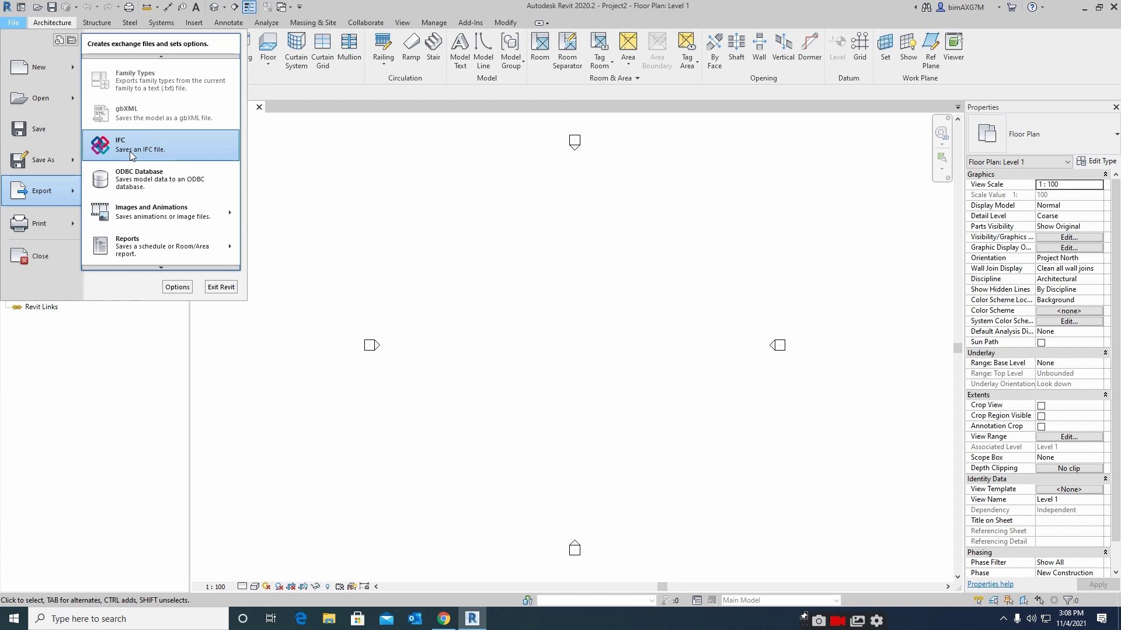
scroll(162, 59, "up", 3)
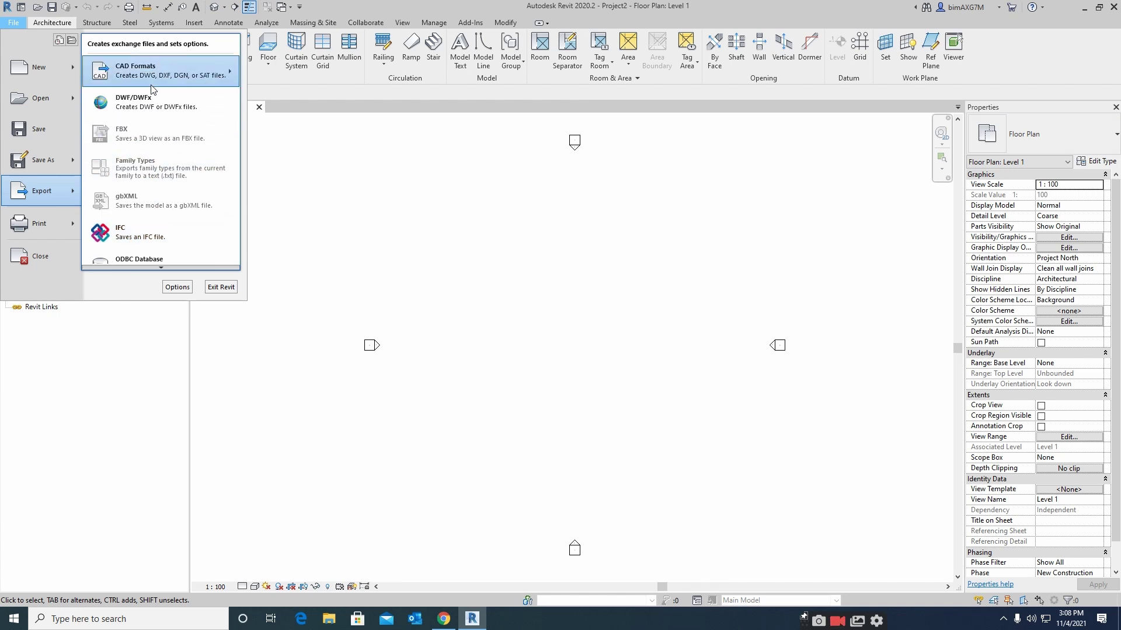
mouse_move(144, 76)
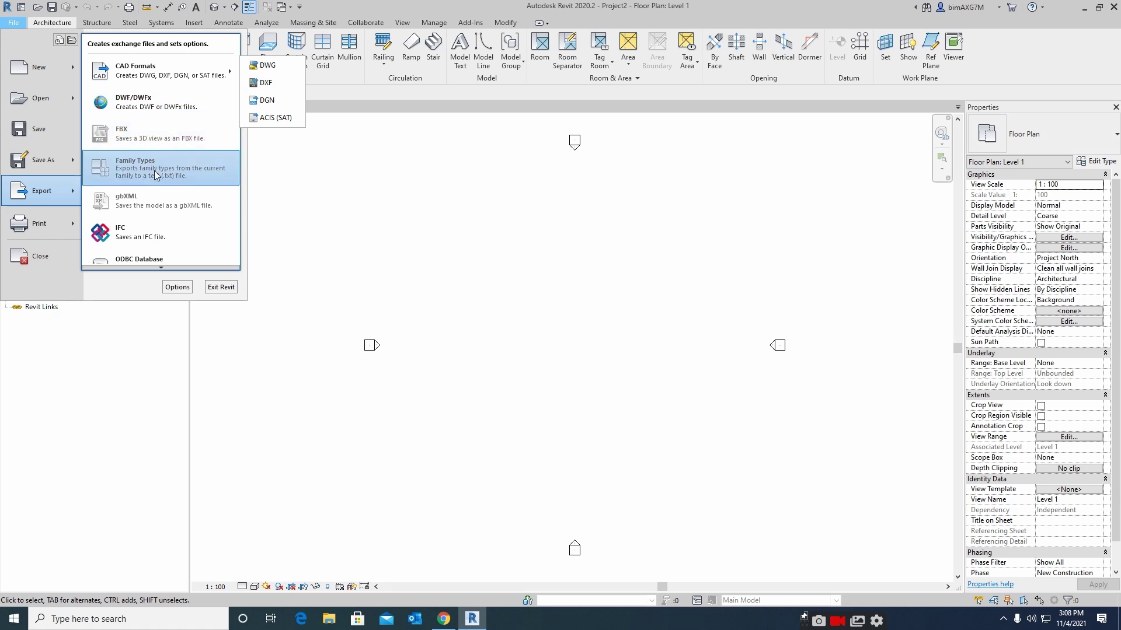
mouse_move(161, 268)
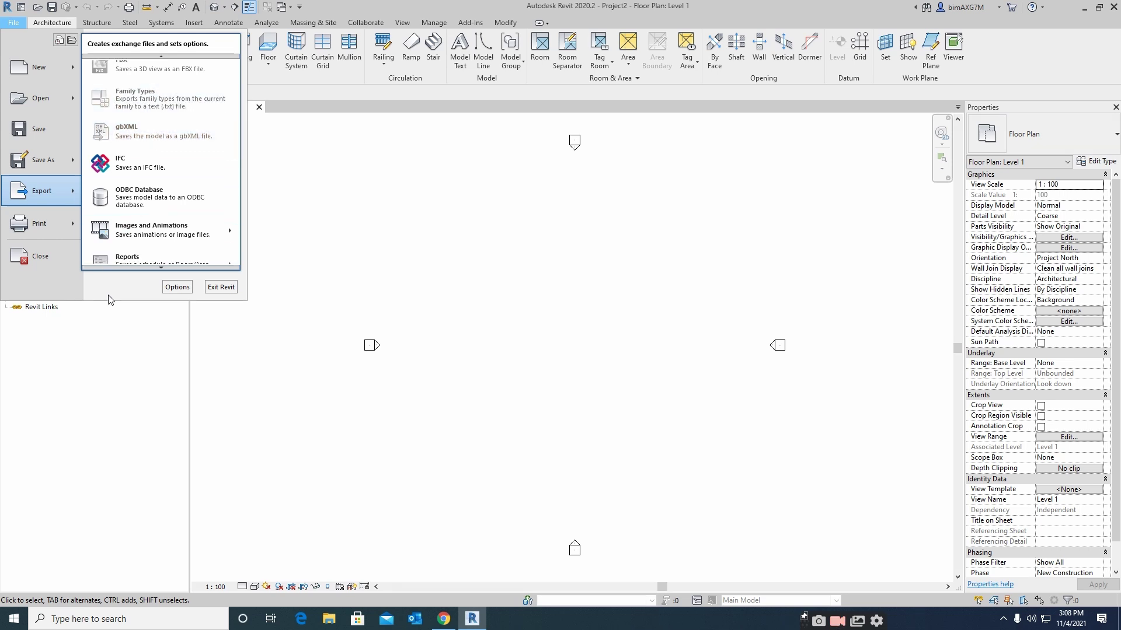
mouse_move(44, 231)
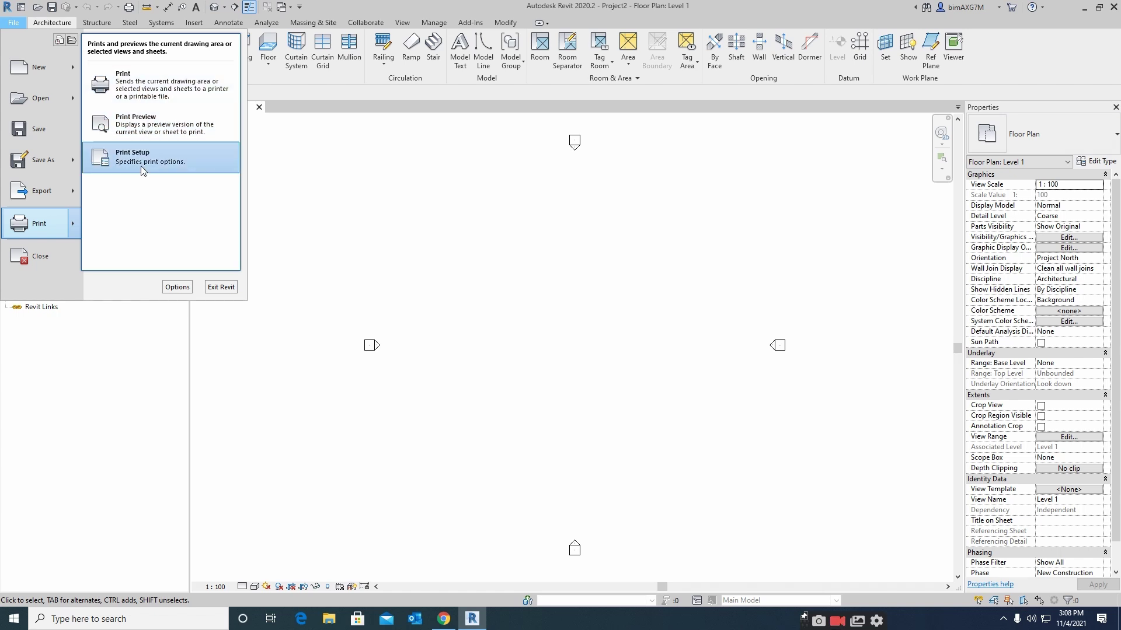
scroll(140, 169, "up", 2)
scroll(141, 169, "down", 2)
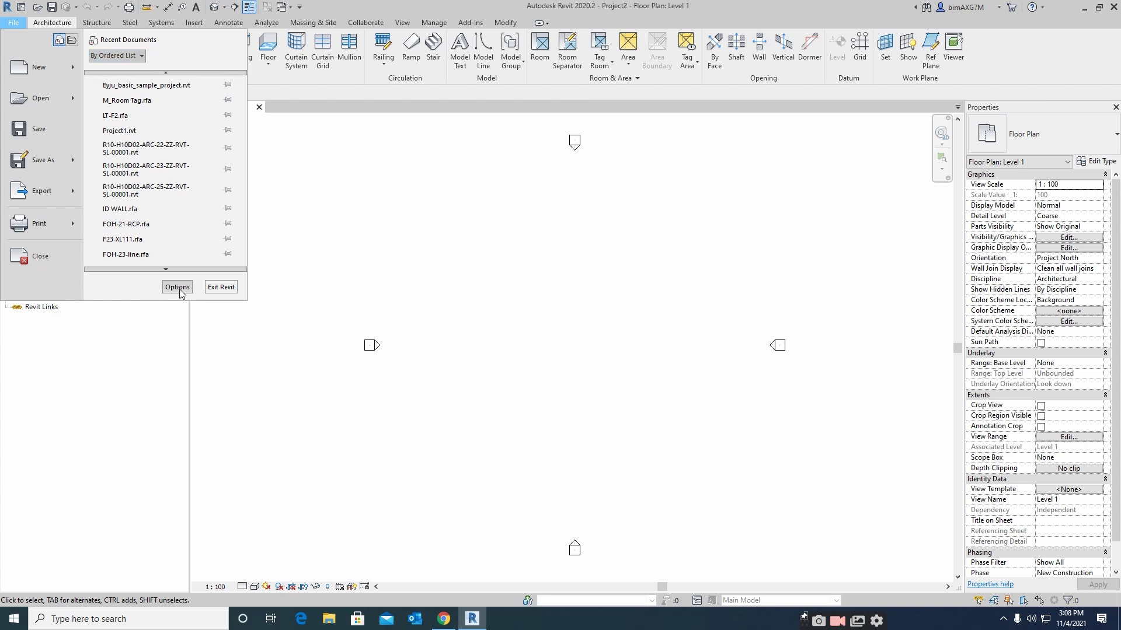
Open the program options and review the General save reminder, central synchronization reminder and worksharing update frequency settings
left_click(180, 291)
left_click_drag(508, 105, 270, 107)
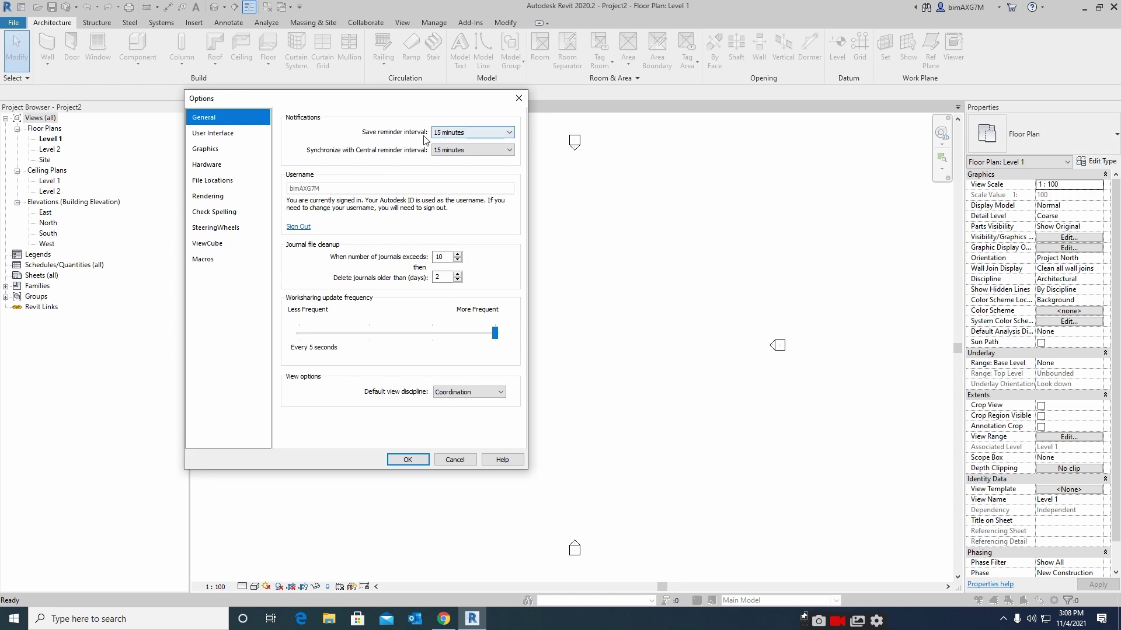
left_click(477, 132)
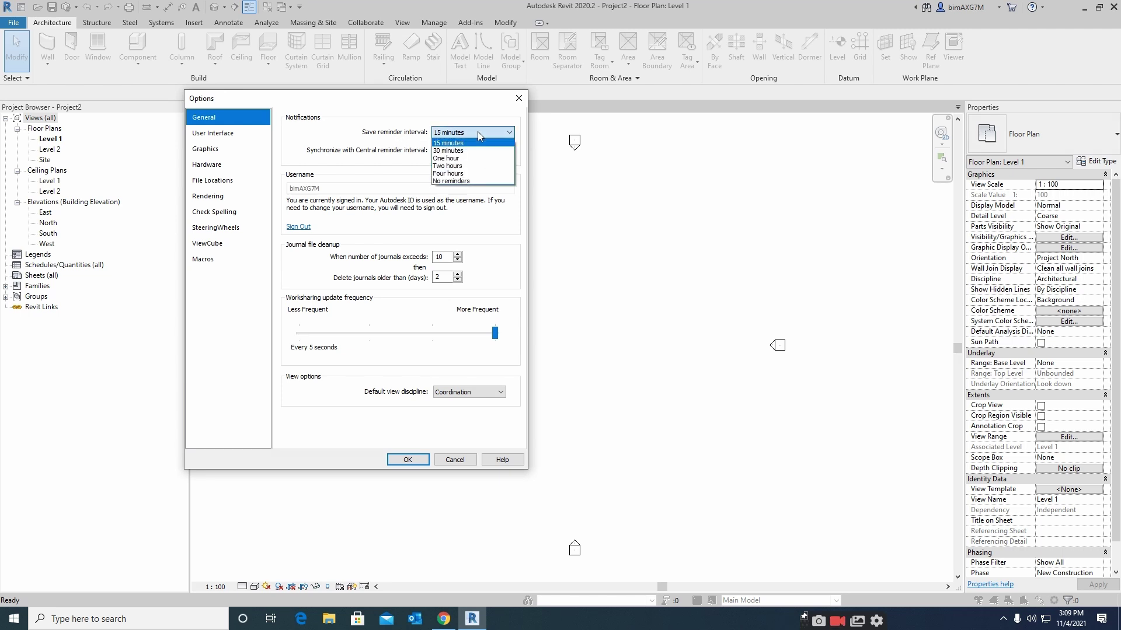
left_click(476, 135)
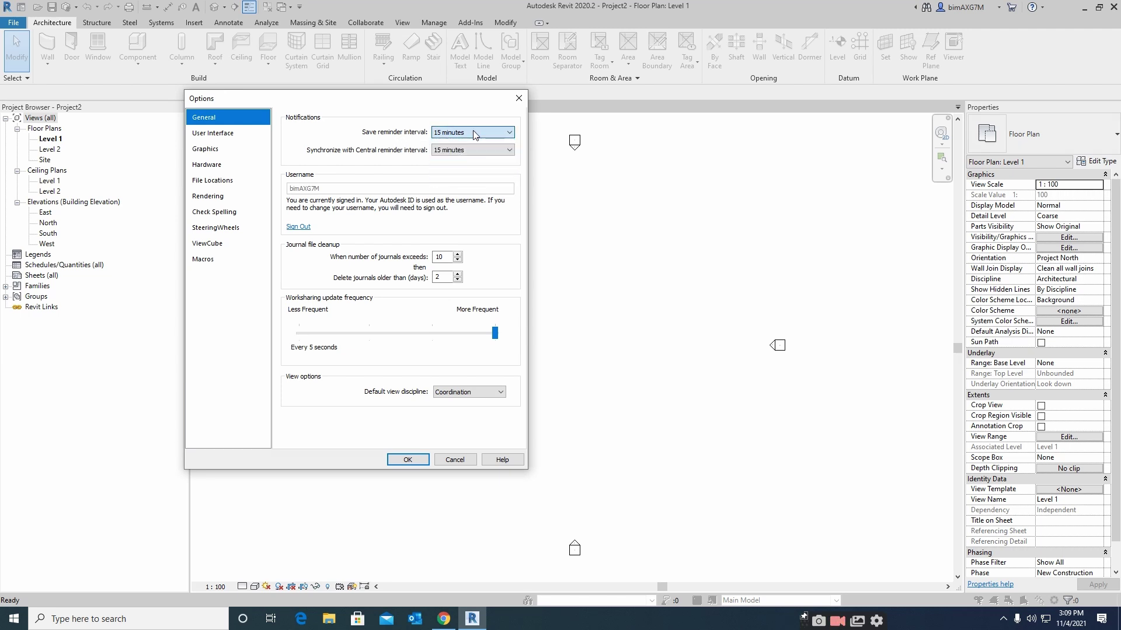
left_click(434, 155)
left_click(485, 150)
mouse_move(493, 331)
left_mouse_down()
mouse_move(372, 333)
mouse_move(488, 333)
mouse_move(479, 341)
mouse_move(497, 342)
left_mouse_up()
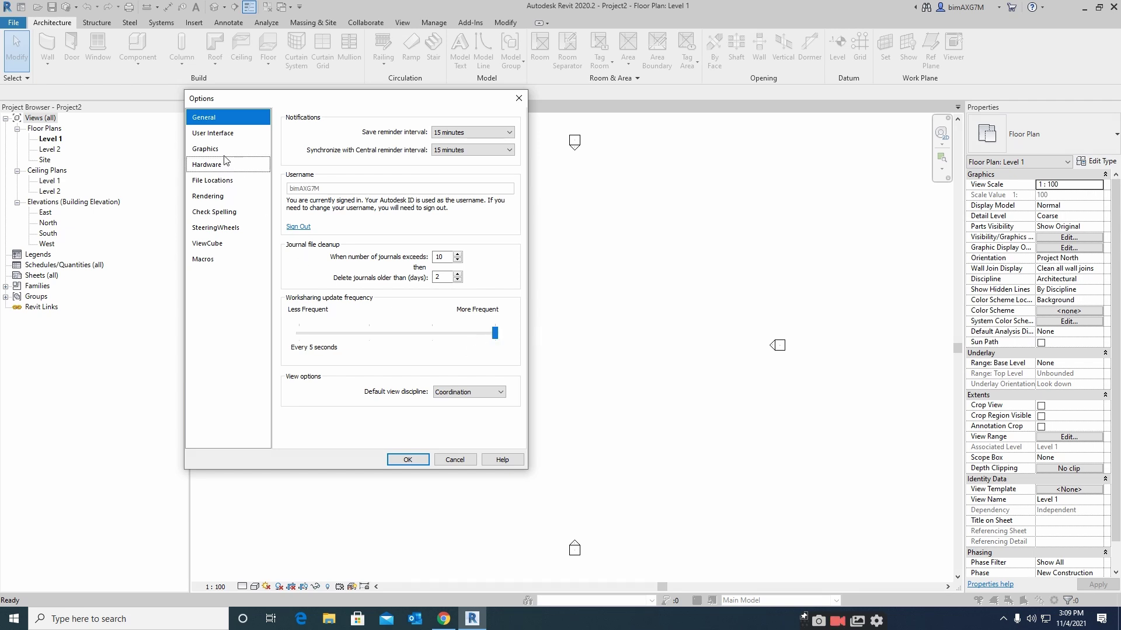
Assign the keyboard shortcut TY to the Type Properties command in the User Interface options
left_click(212, 134)
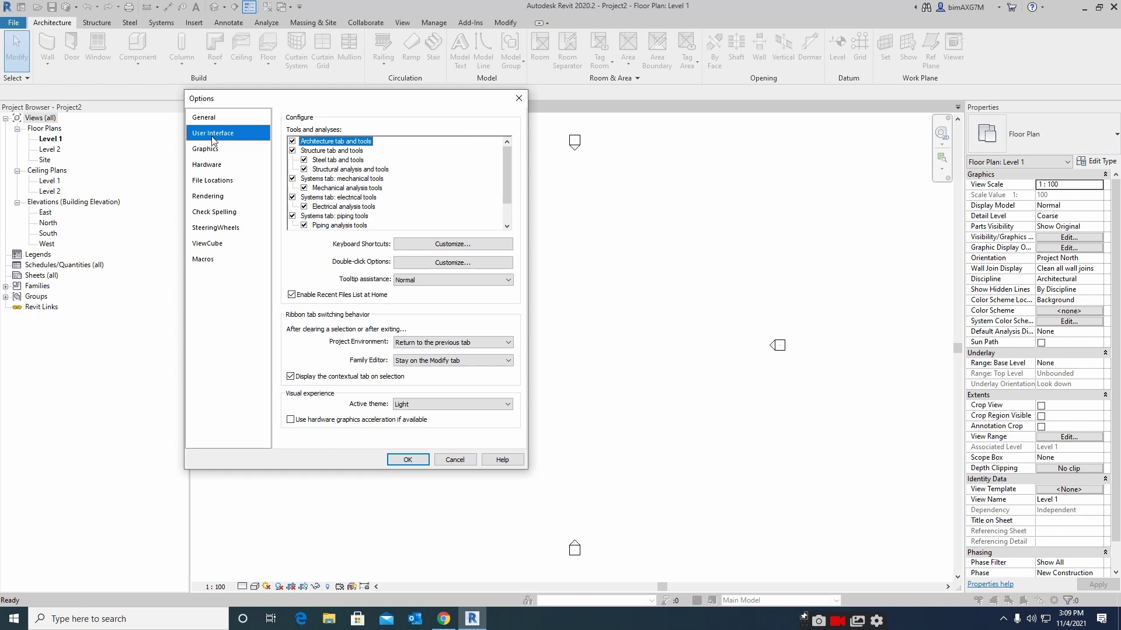
left_click(450, 244)
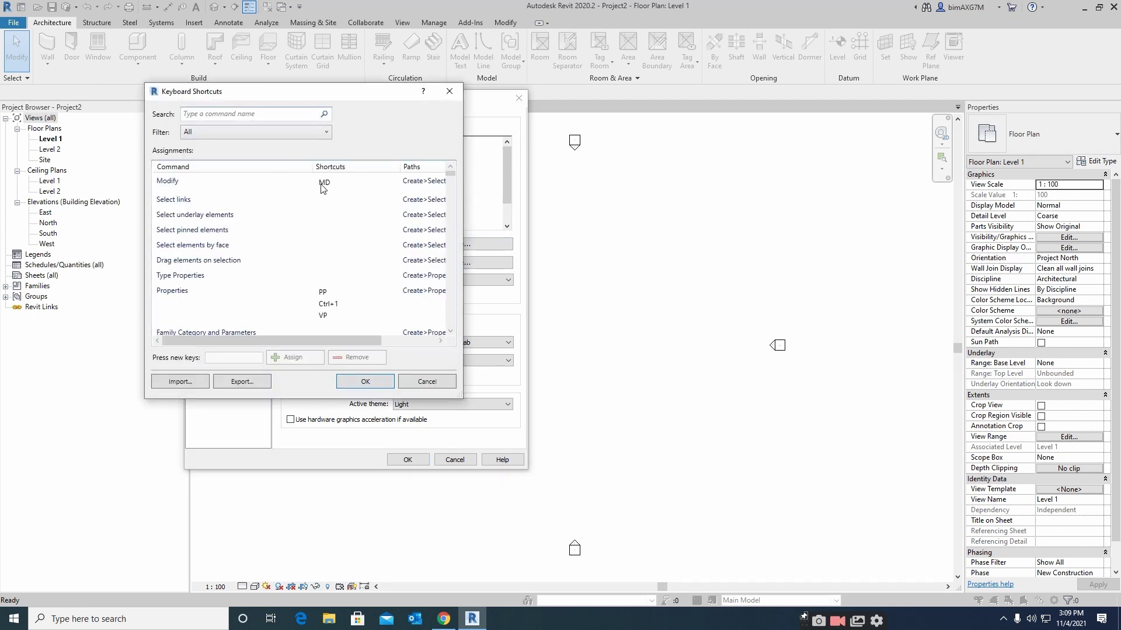
left_click(176, 188)
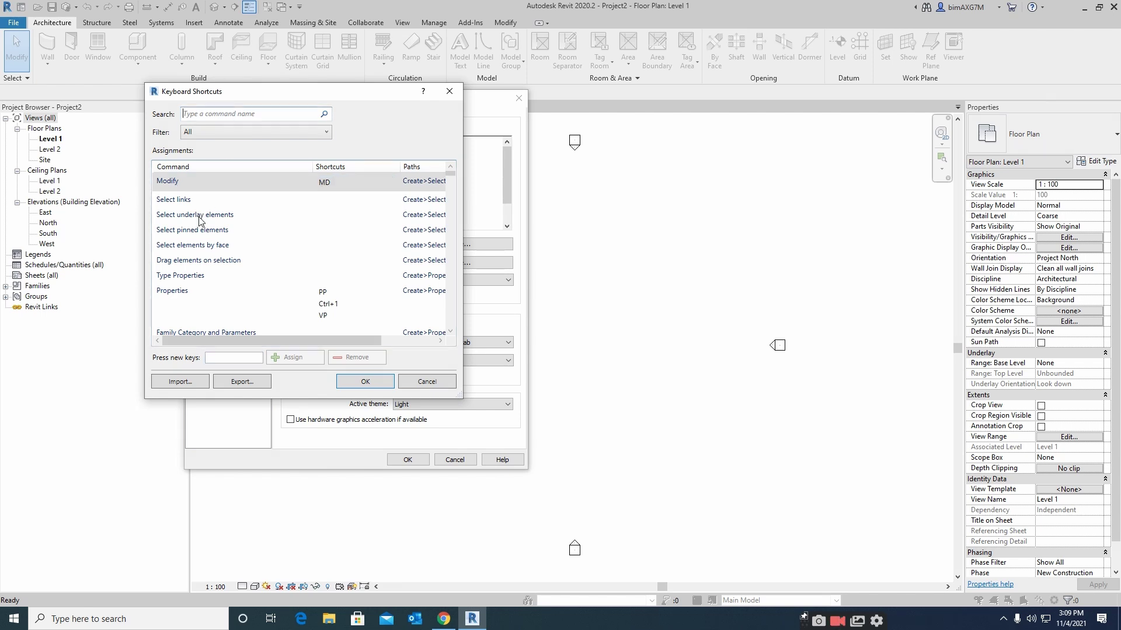
left_click(194, 280)
left_click(209, 116)
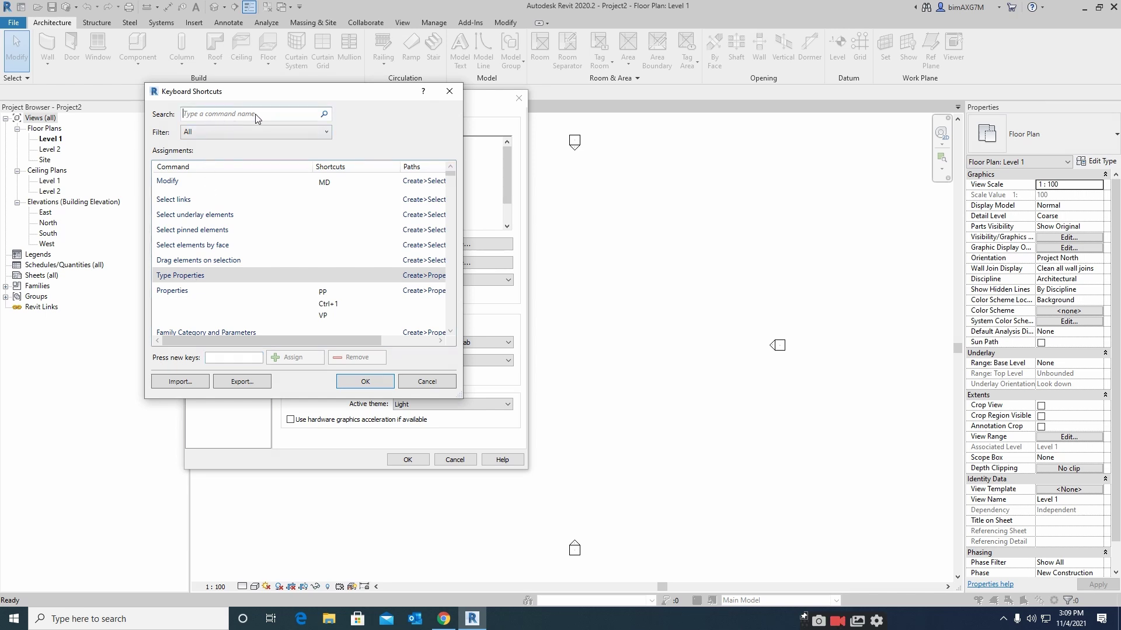
left_click(216, 359)
type("TY")
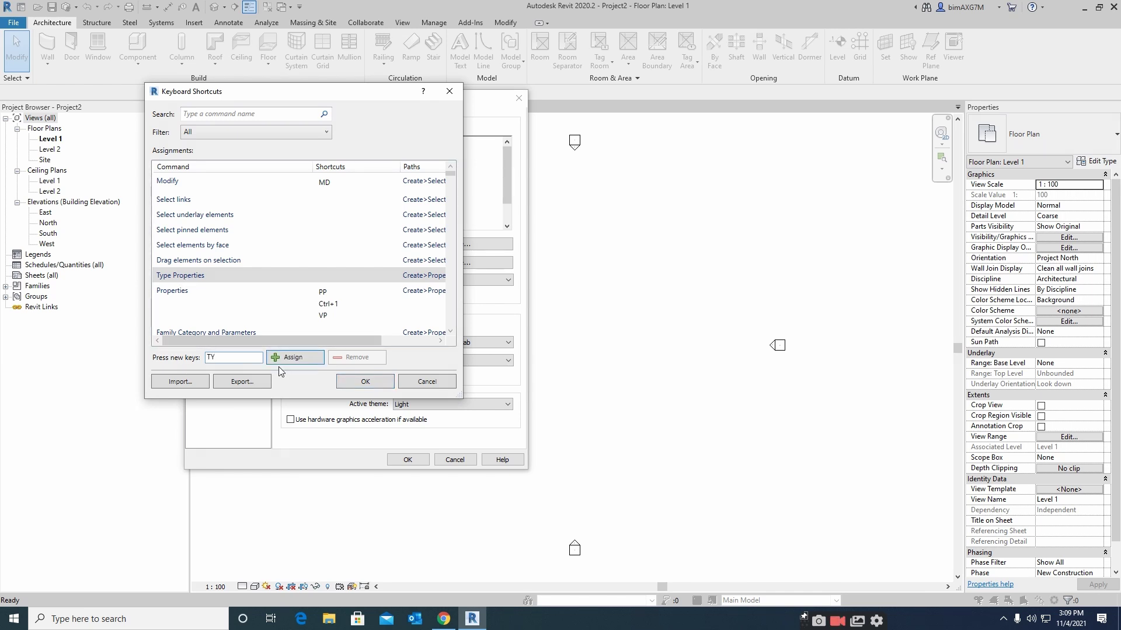
left_click(293, 359)
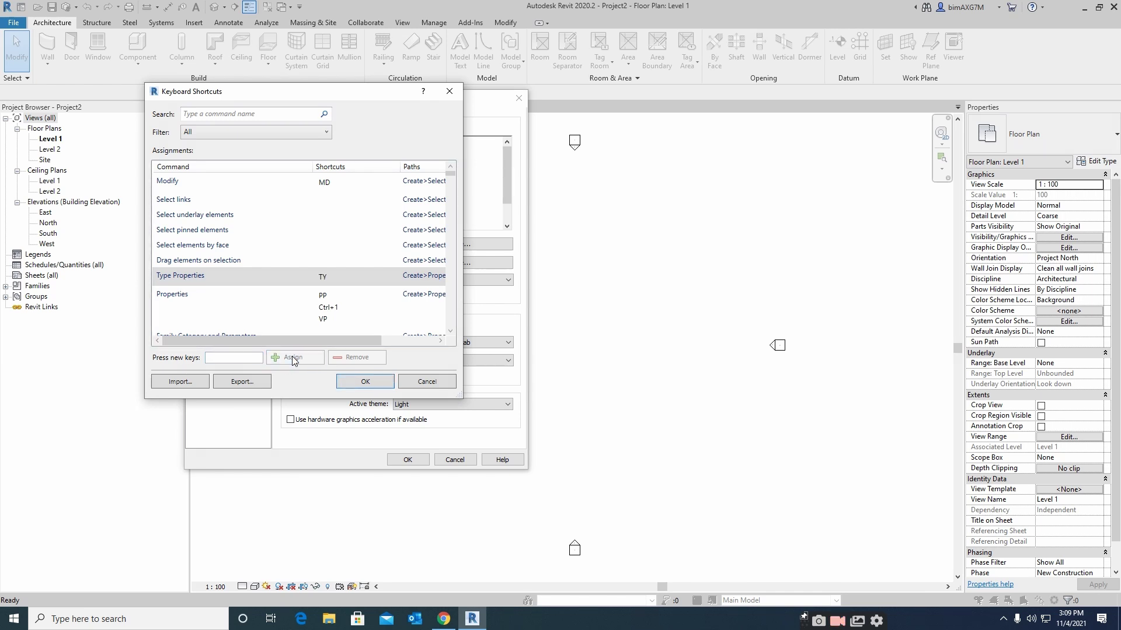
left_click(360, 382)
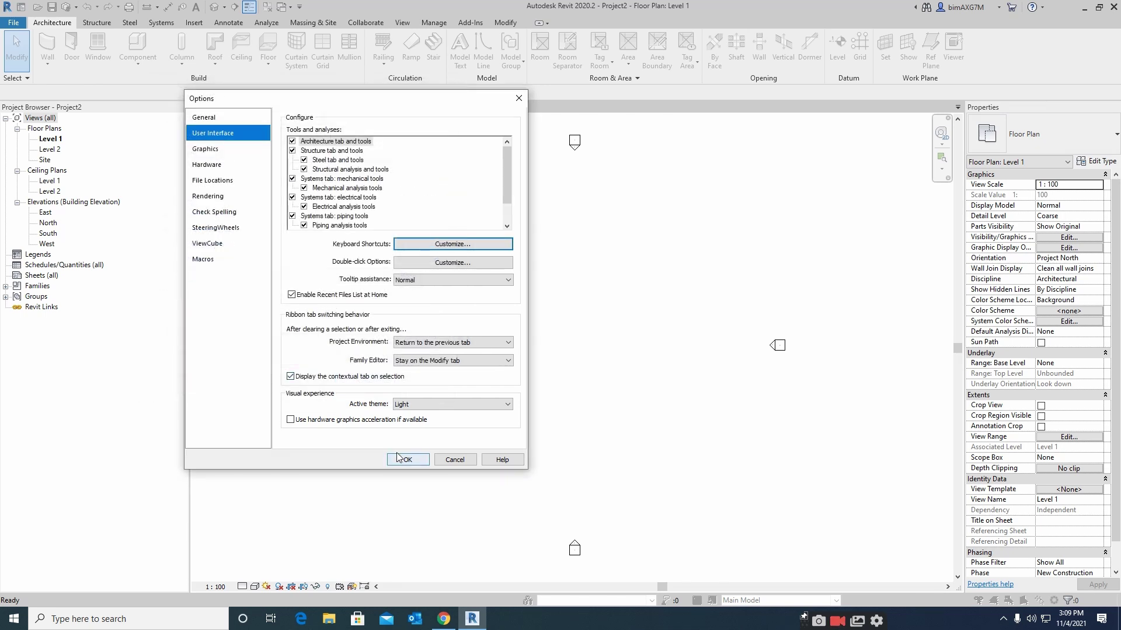
Review the element double-click settings and the Graphics colors for background, selection and pre-selection, keeping the existing choices
left_click(448, 265)
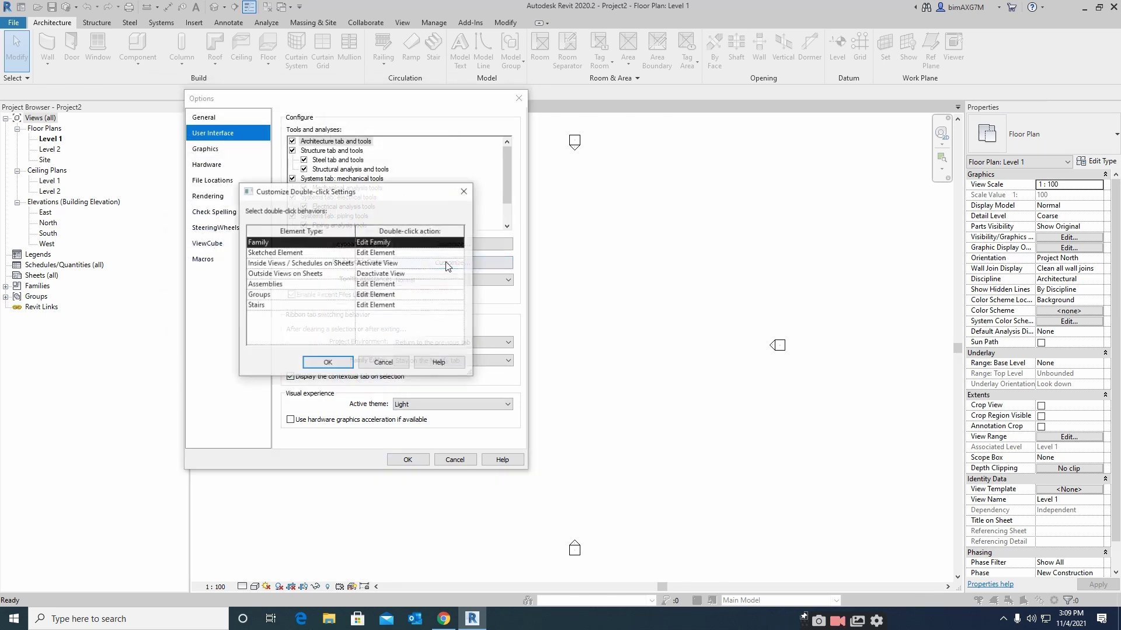
left_click(464, 192)
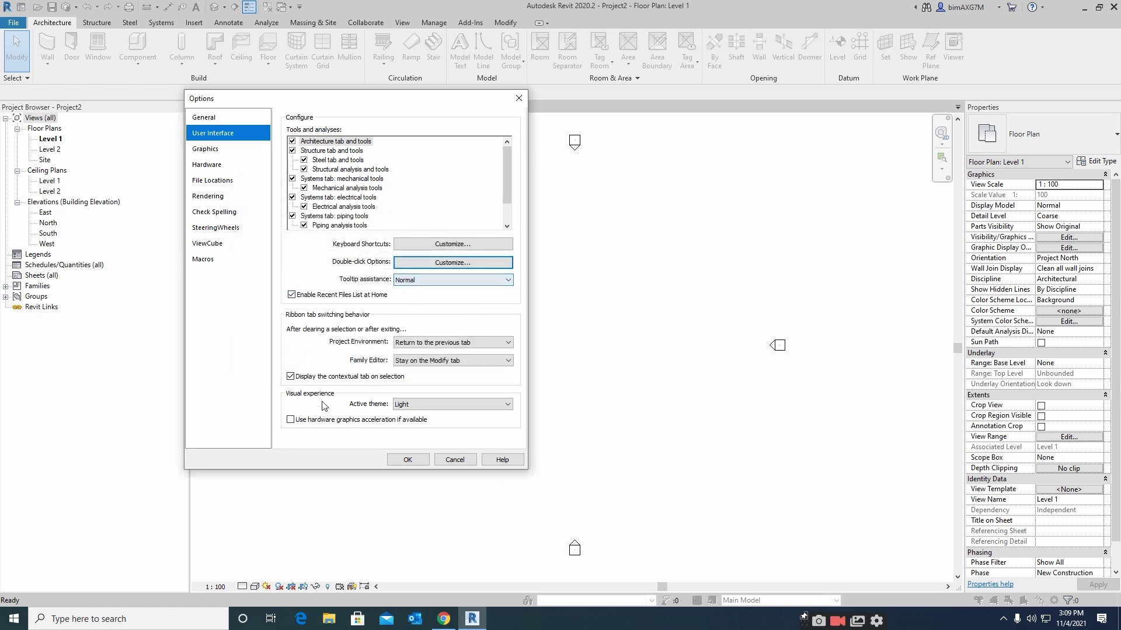
left_click(206, 149)
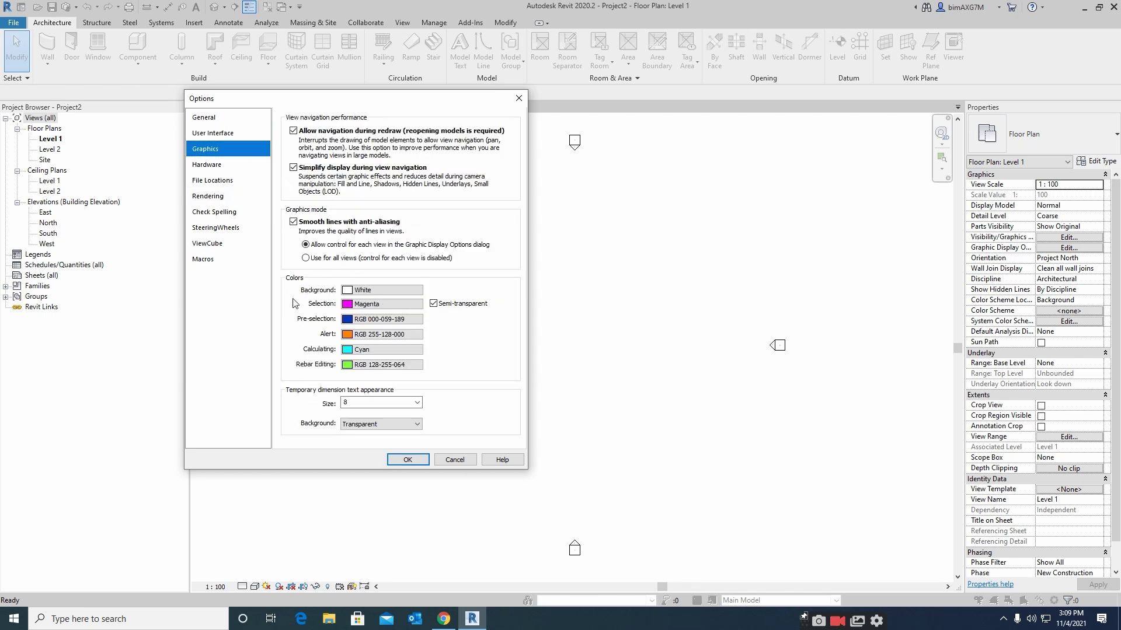
left_click(380, 292)
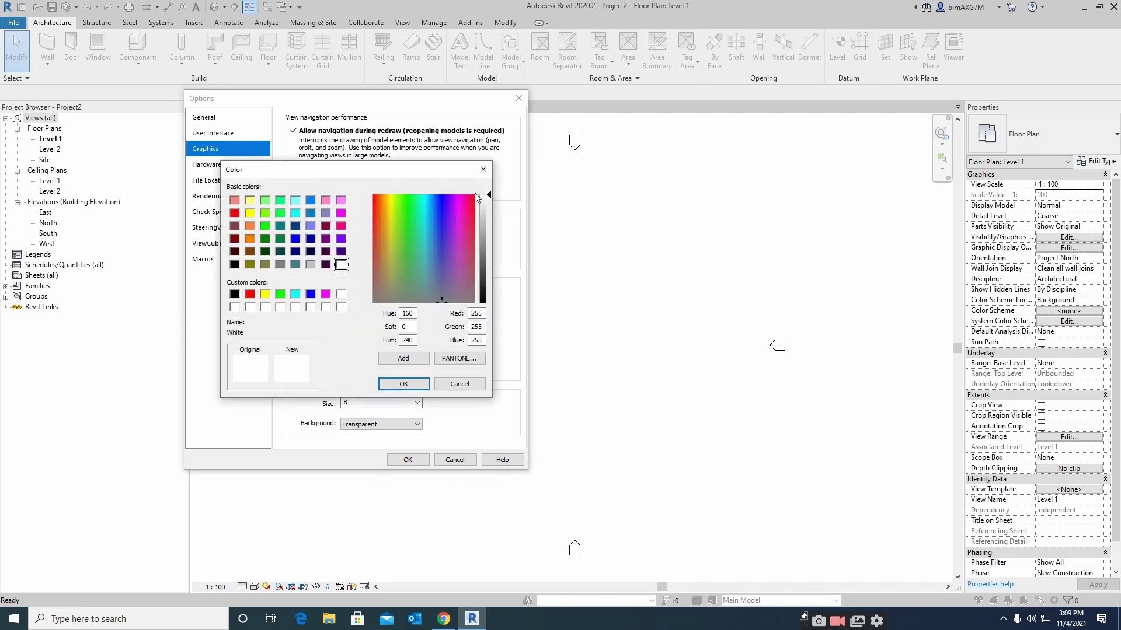
left_click(485, 170)
left_click(379, 310)
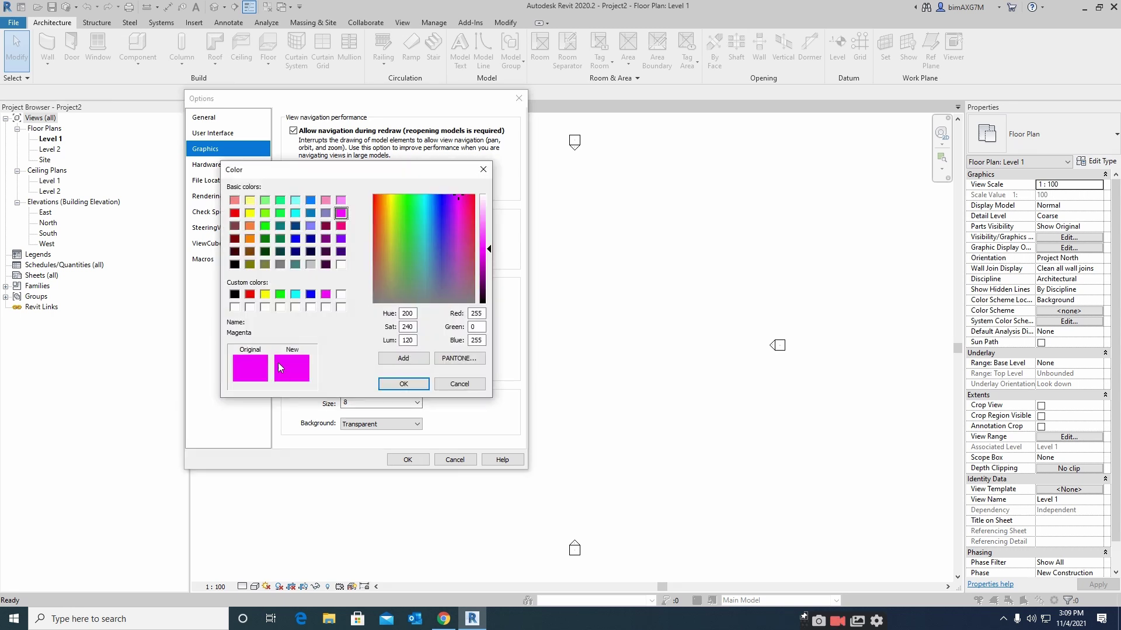
left_click(402, 383)
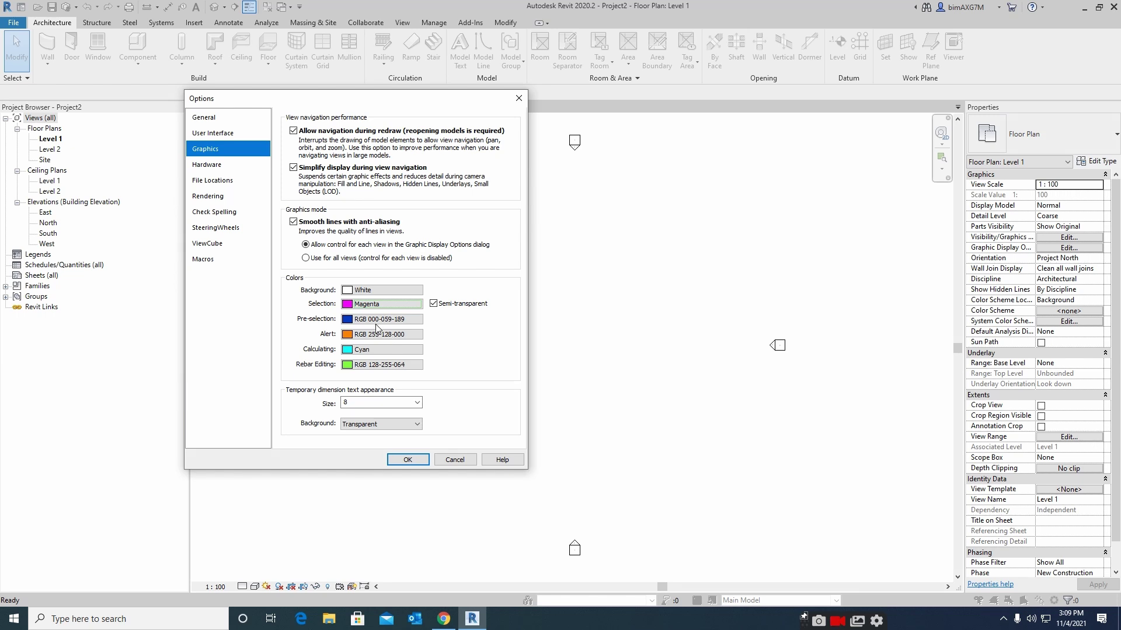
left_click(407, 321)
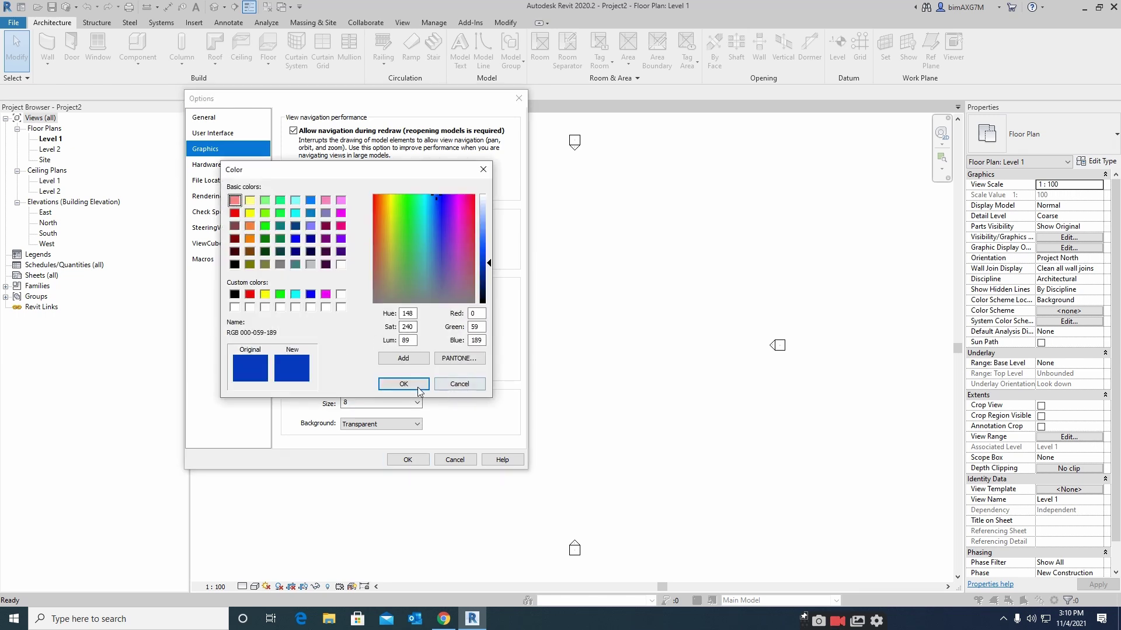
left_click(418, 387)
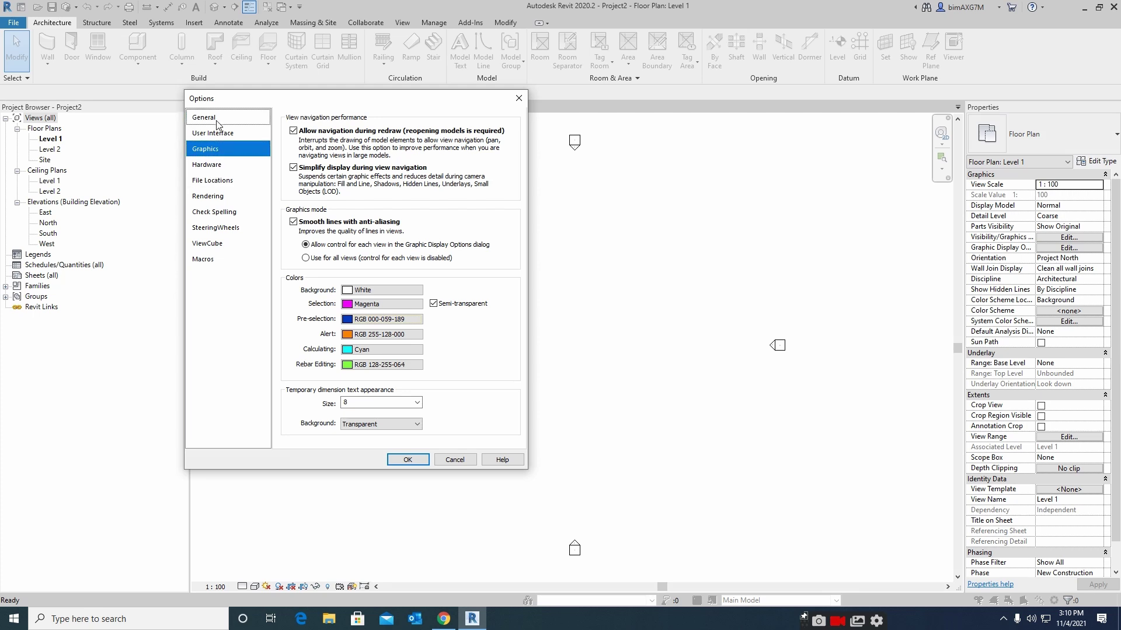
Examine the File Locations settings, widening the project templates' Name column and browsing the default path for user files without changing it
left_click(212, 180)
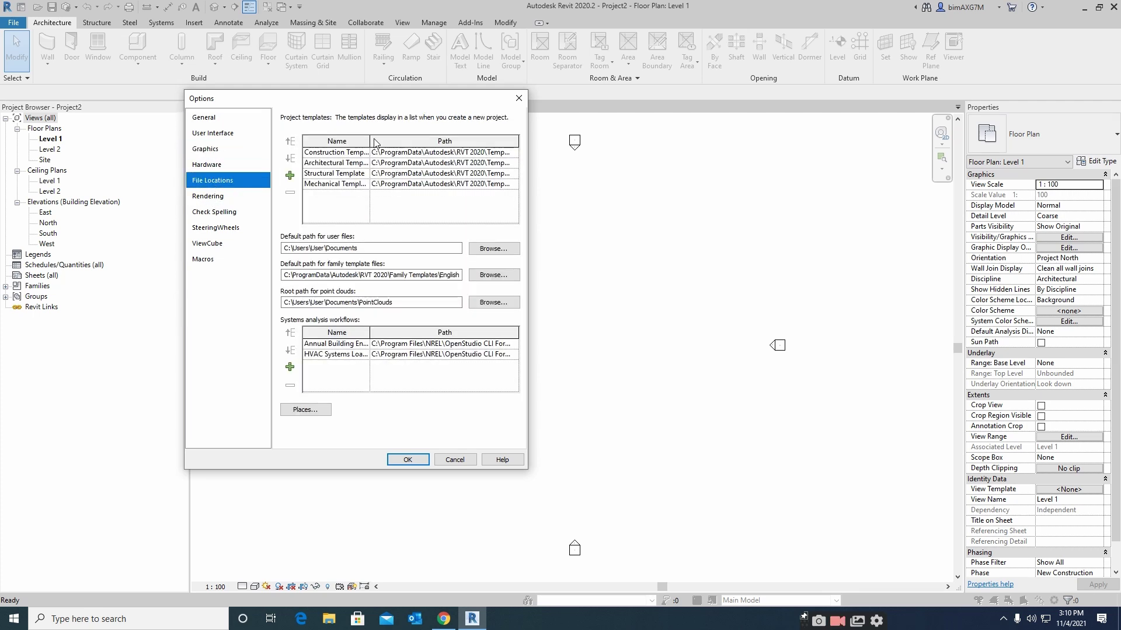
left_click_drag(370, 138, 422, 138)
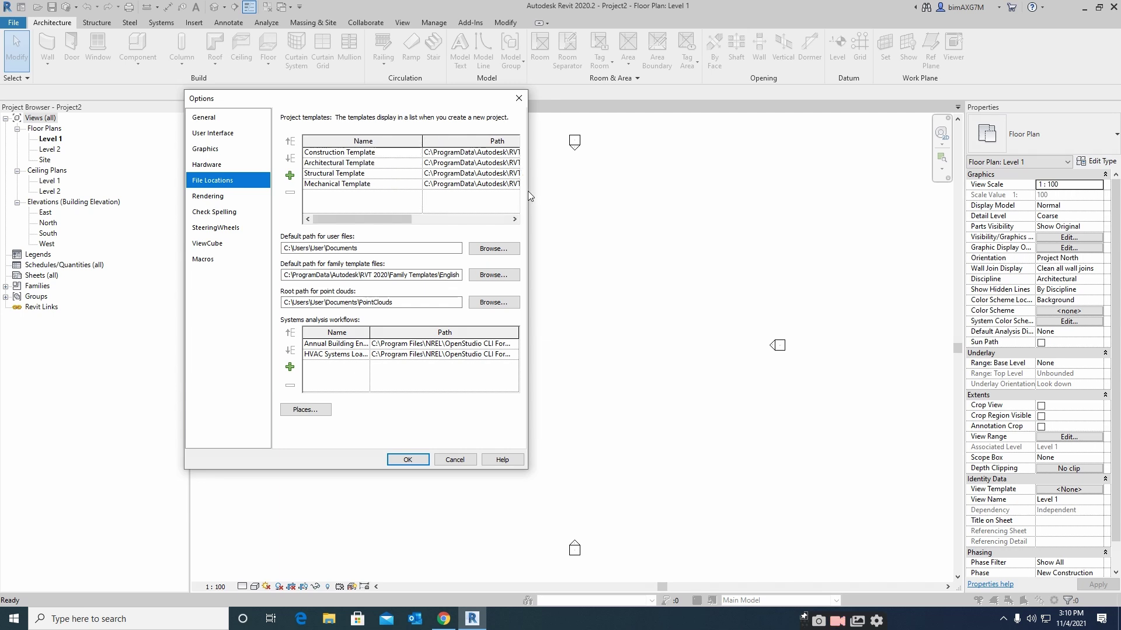
left_click(494, 248)
left_click(811, 145)
Review the Rendering, Check Spelling, SteeringWheels, ViewCube and Macros option pages
left_click(214, 198)
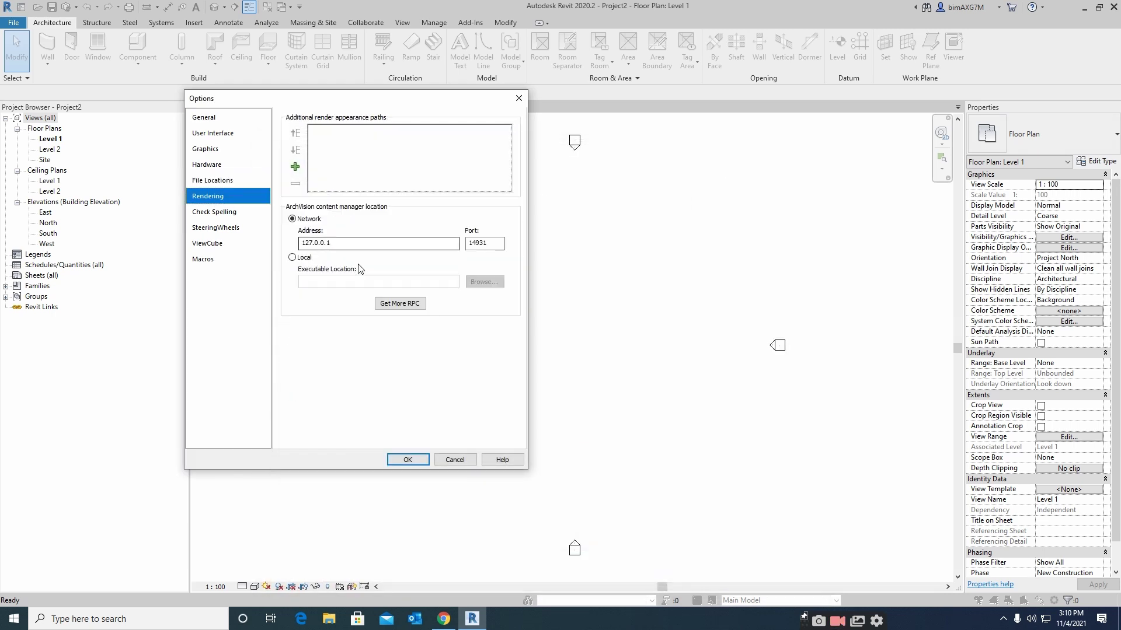
left_click(213, 213)
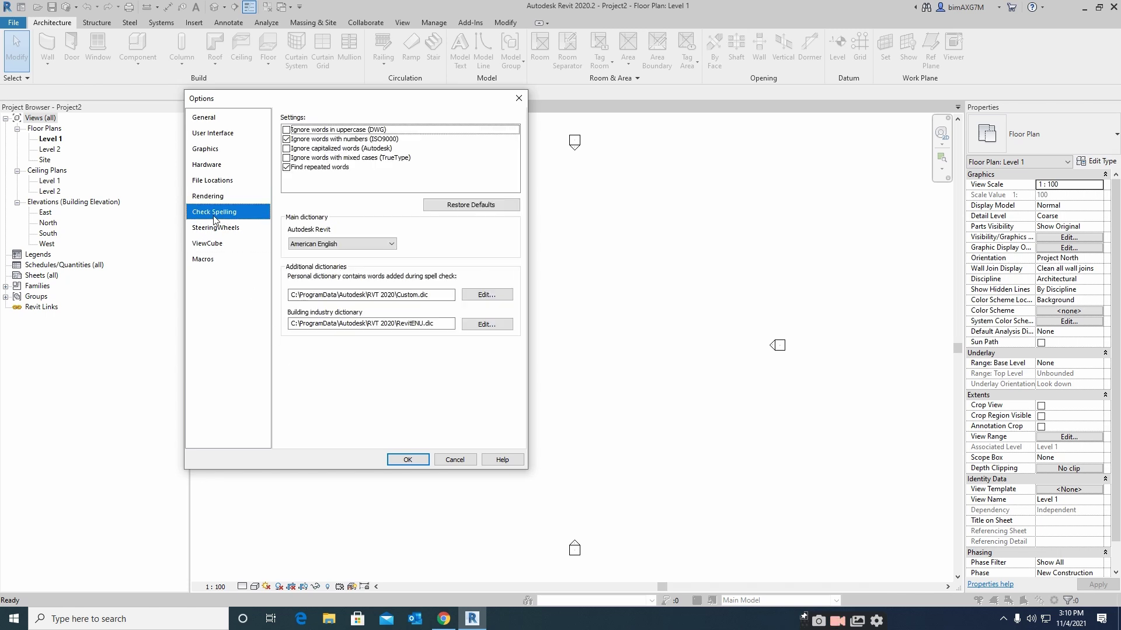
left_click(214, 228)
left_click(211, 244)
left_click(212, 258)
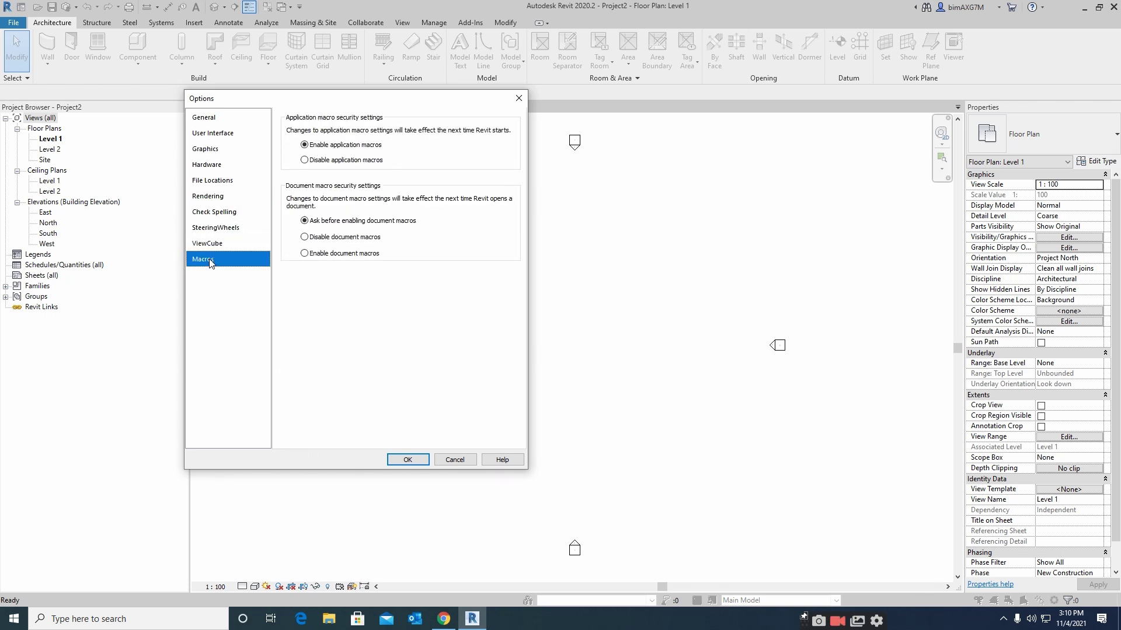
Review the available save reminder intervals in the General options, keeping the existing choice
left_click(205, 120)
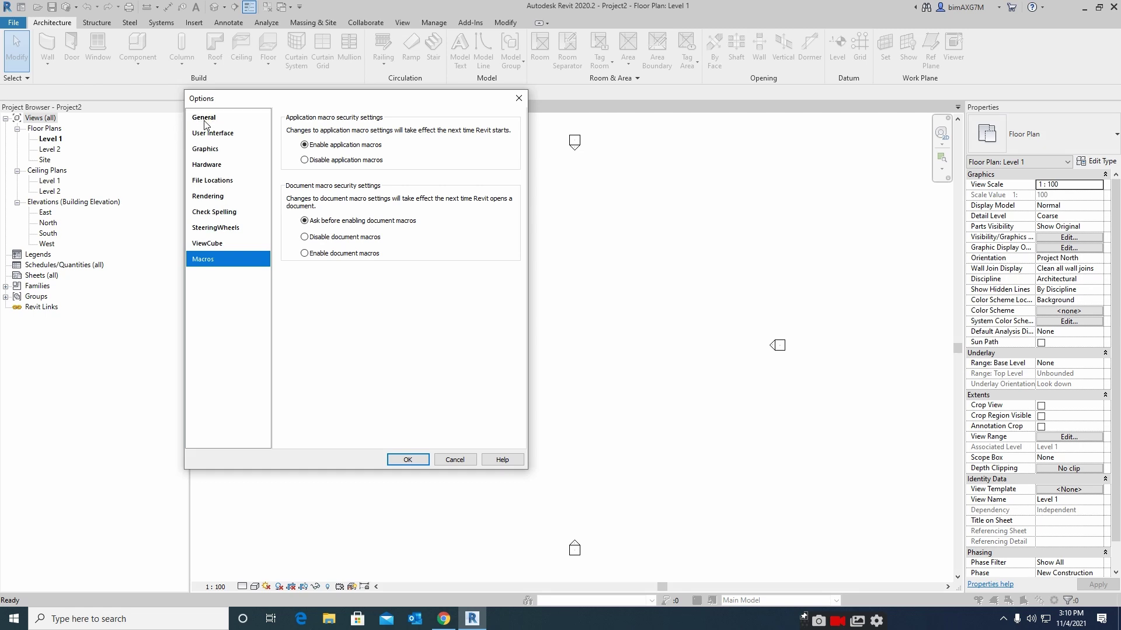
left_click(479, 132)
left_click(480, 132)
left_click(480, 132)
left_click(480, 132)
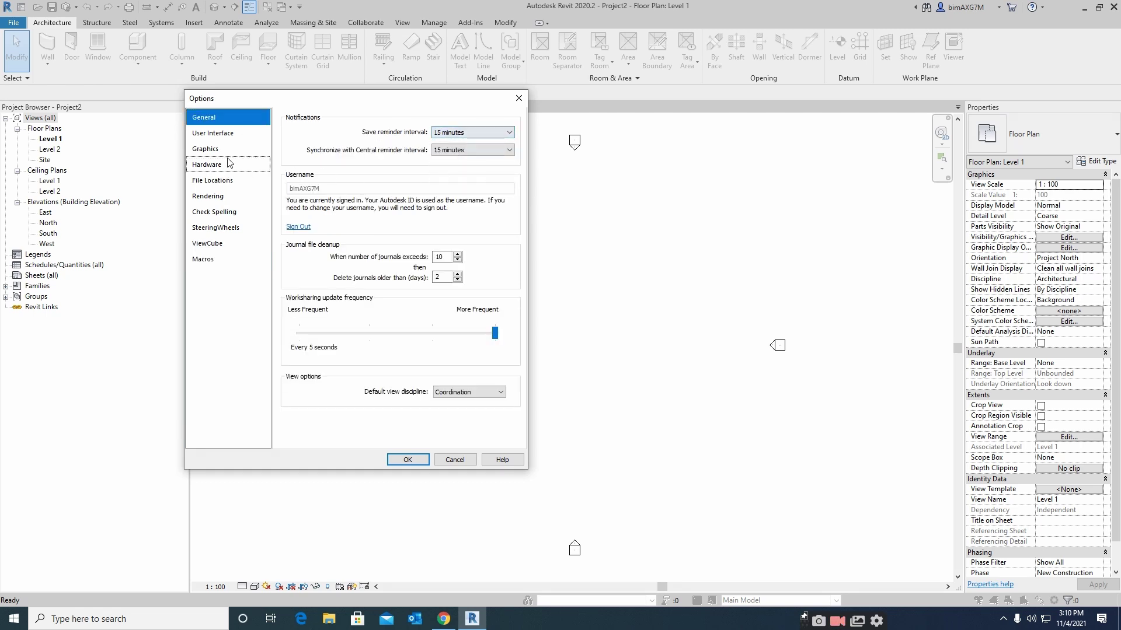
Look through the keyboard shortcut assignments in the User Interface options and close the list without changes
left_click(207, 150)
left_click(216, 136)
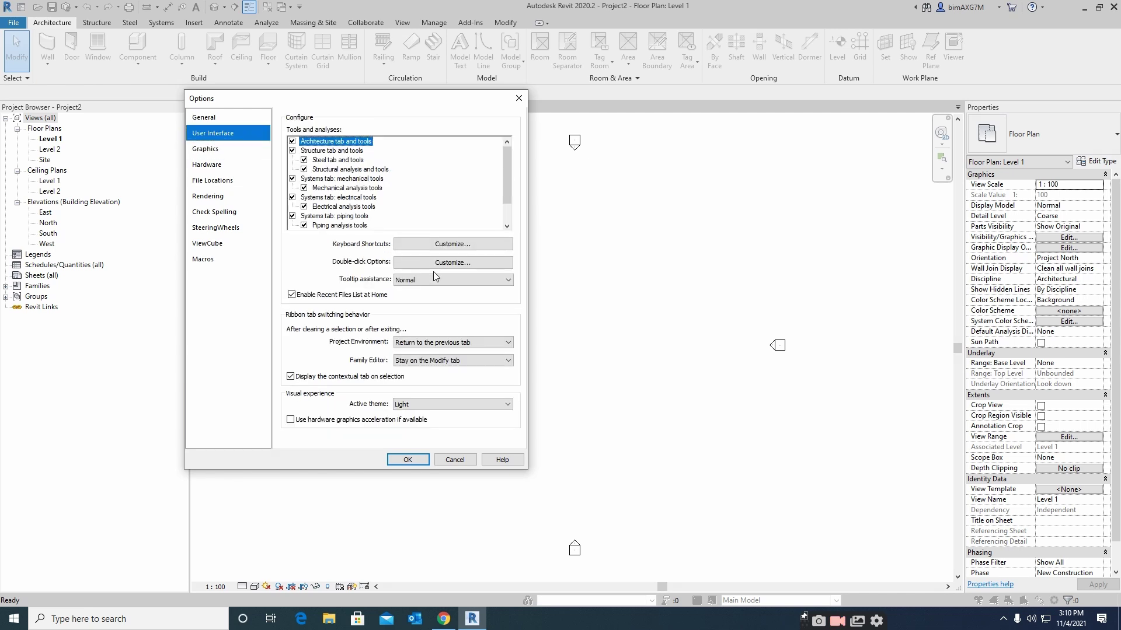
left_click(452, 247)
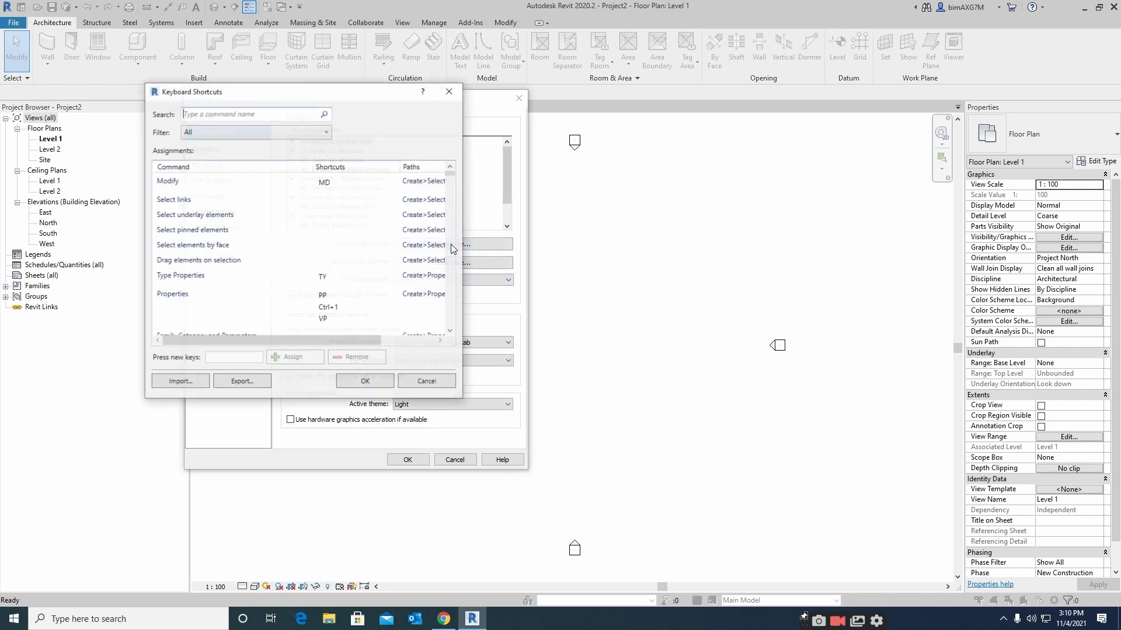
scroll(313, 268, "down", 20)
scroll(317, 293, "down", 15)
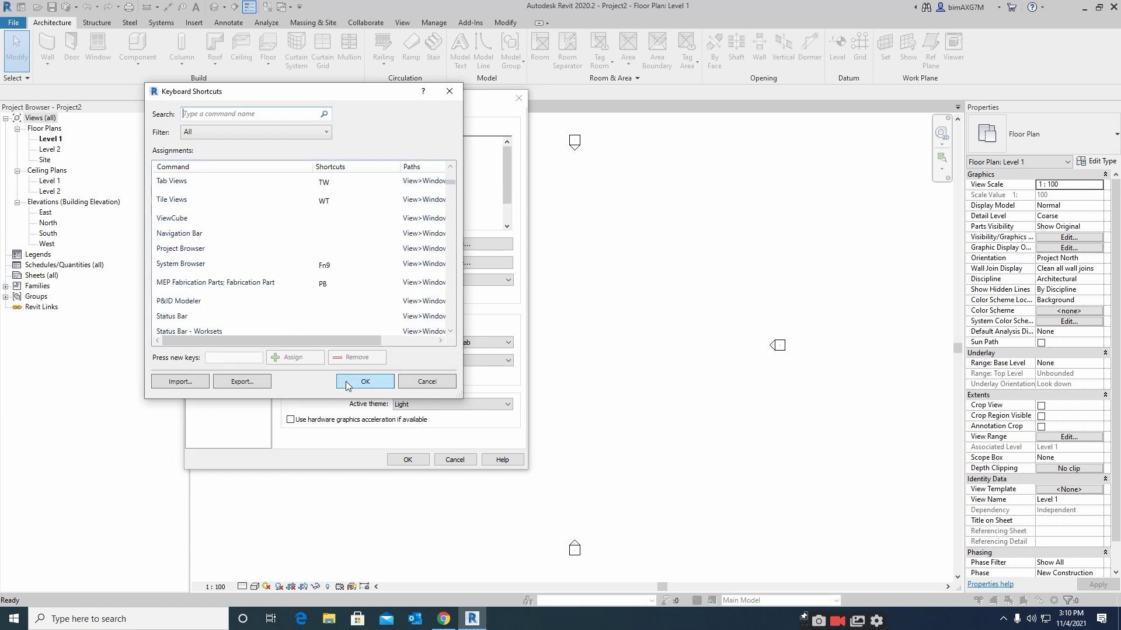
left_click(437, 386)
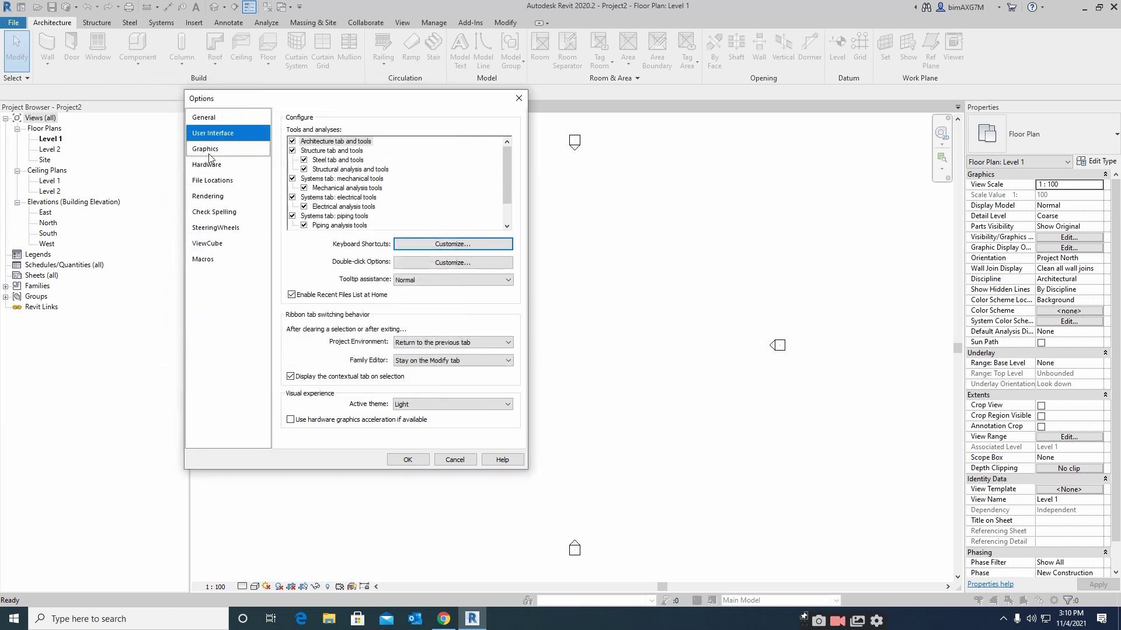
Set the Graphics background color to olive RGB 128-128-000 and apply the options
left_click(207, 153)
left_click(377, 292)
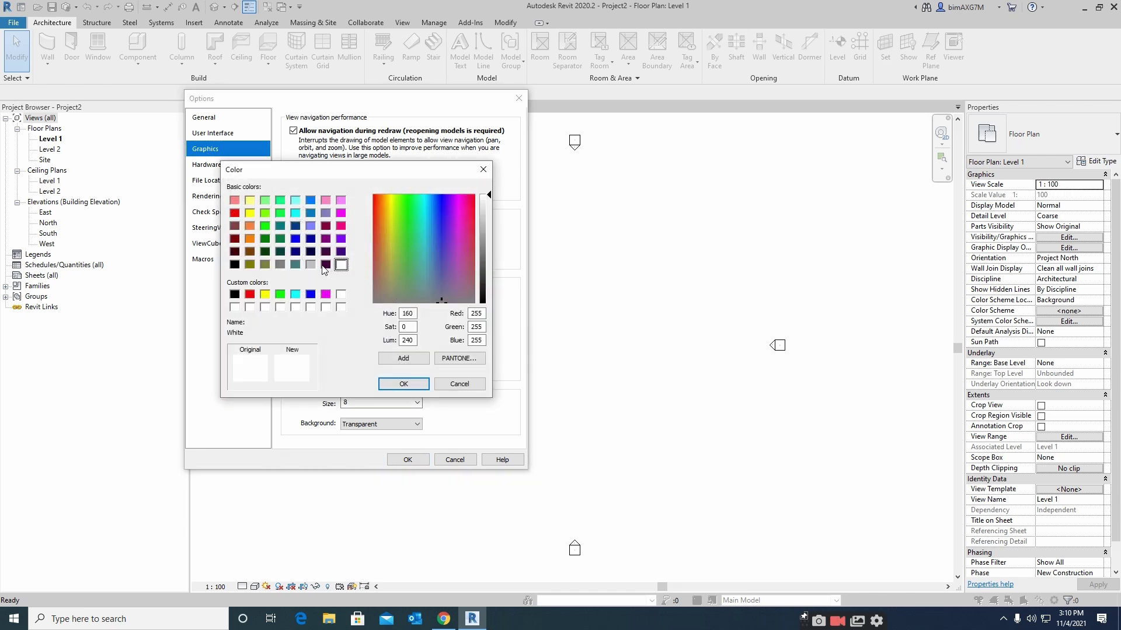
left_click(250, 265)
left_click(403, 383)
left_click(407, 459)
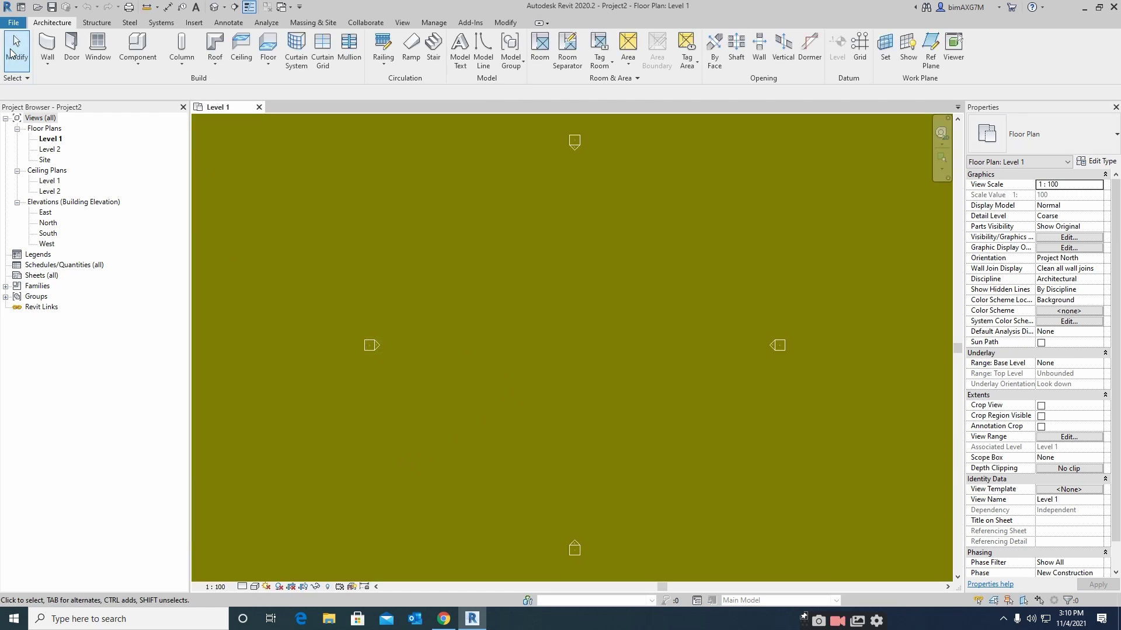
Reopen the program options, set the Graphics background color to black and apply it
left_click(13, 22)
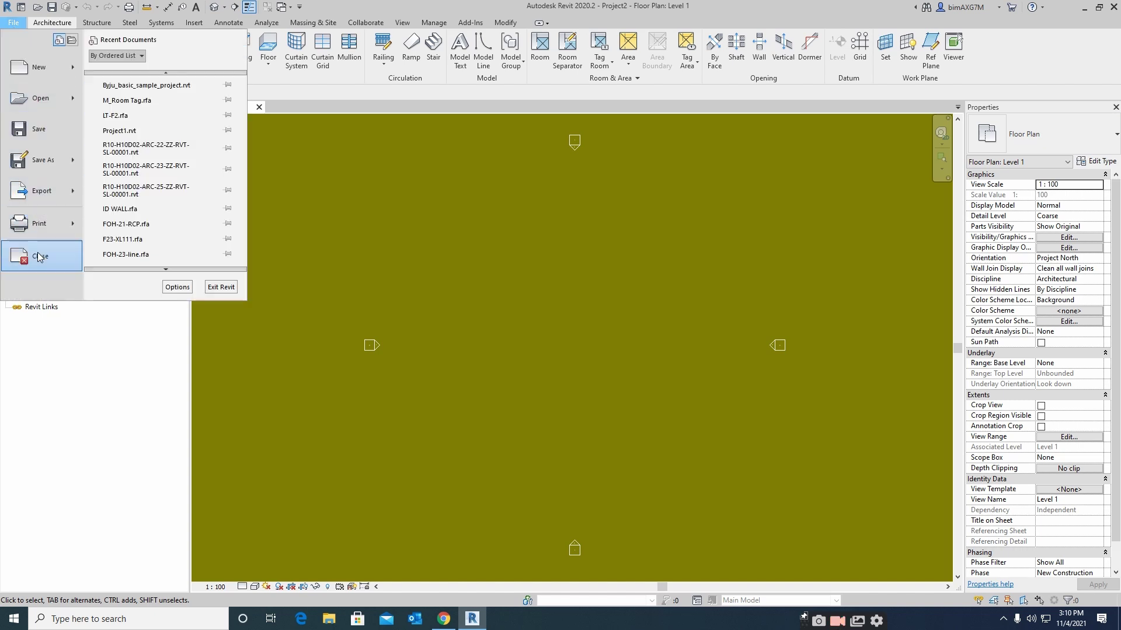
left_click(178, 287)
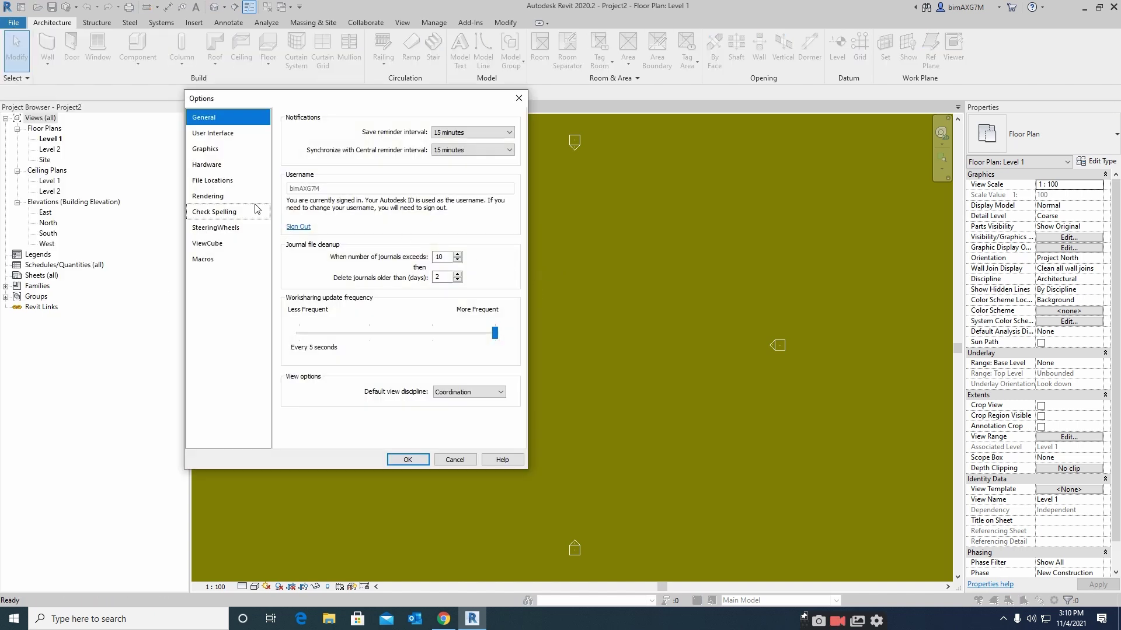
left_click(213, 133)
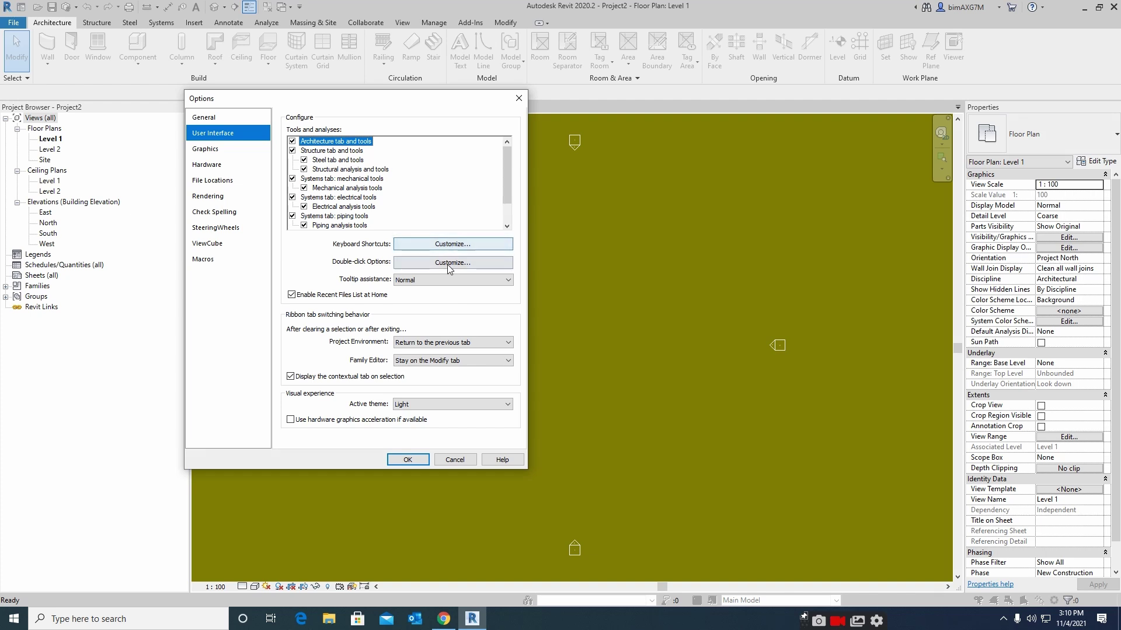
left_click(205, 149)
left_click(375, 293)
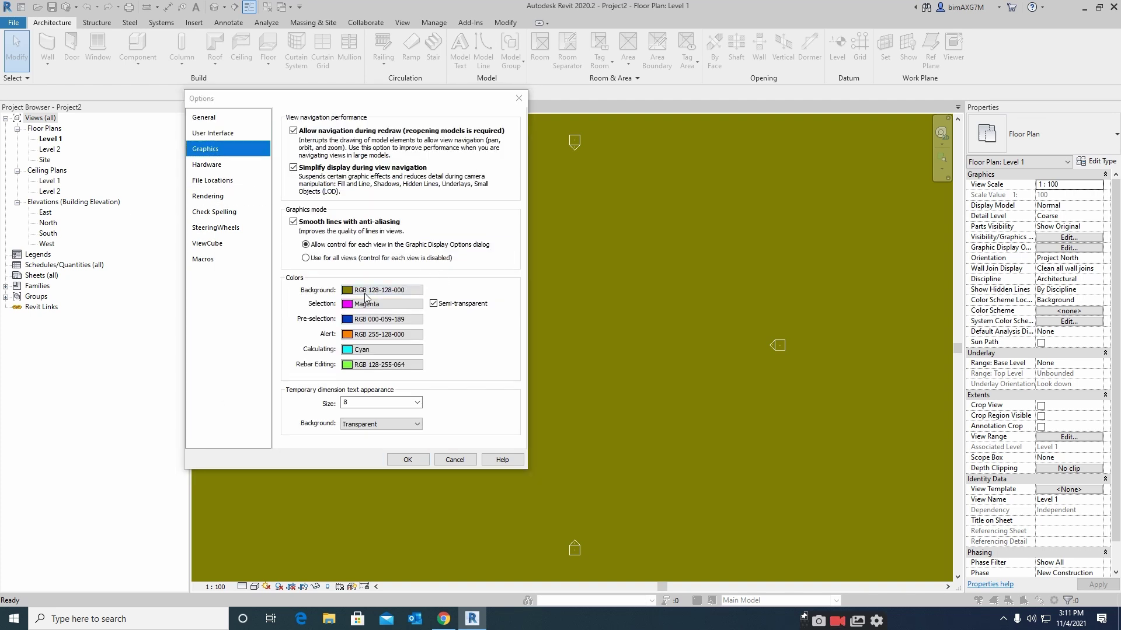
left_click(234, 295)
left_click(404, 383)
left_click(406, 460)
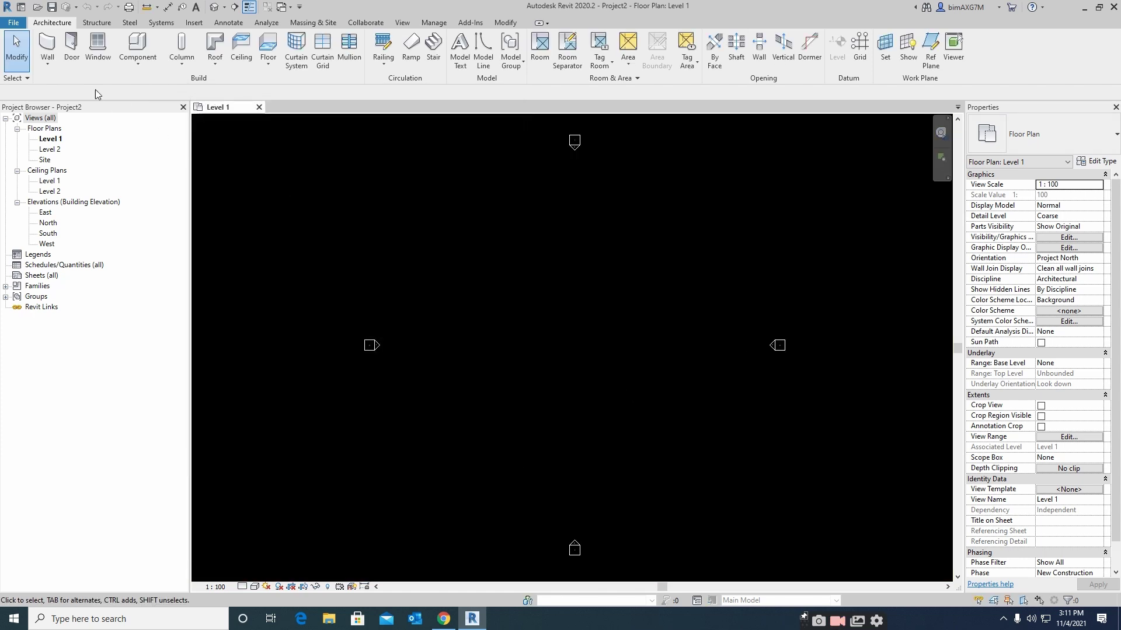
Reopen the Graphics options and set the background color to White
left_click(13, 22)
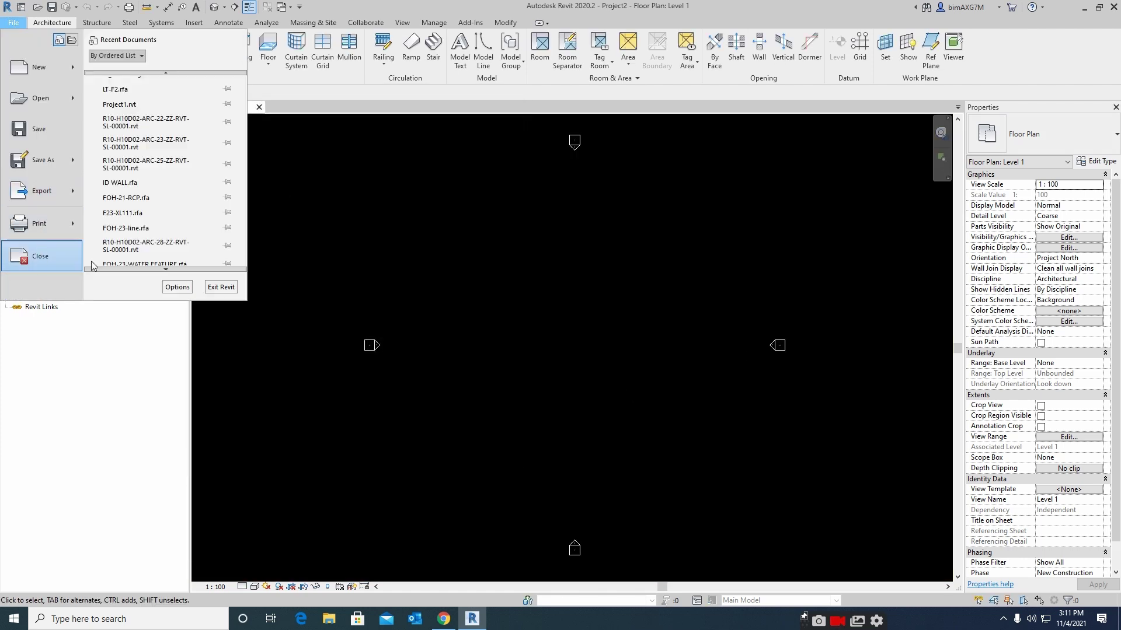
left_click(177, 288)
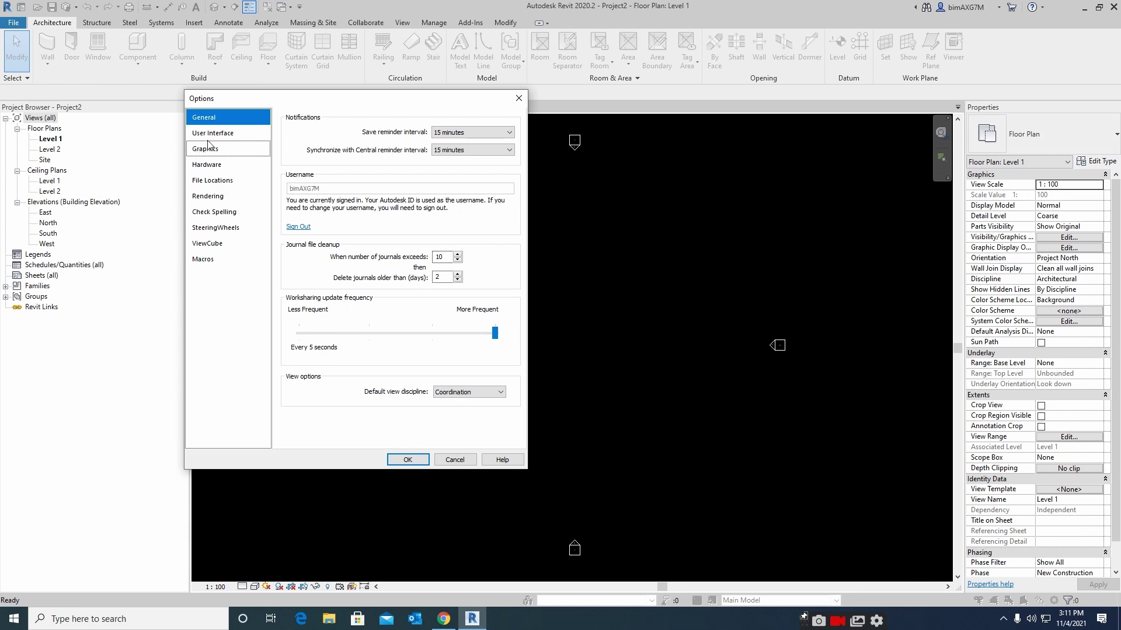
left_click(208, 148)
left_click(378, 289)
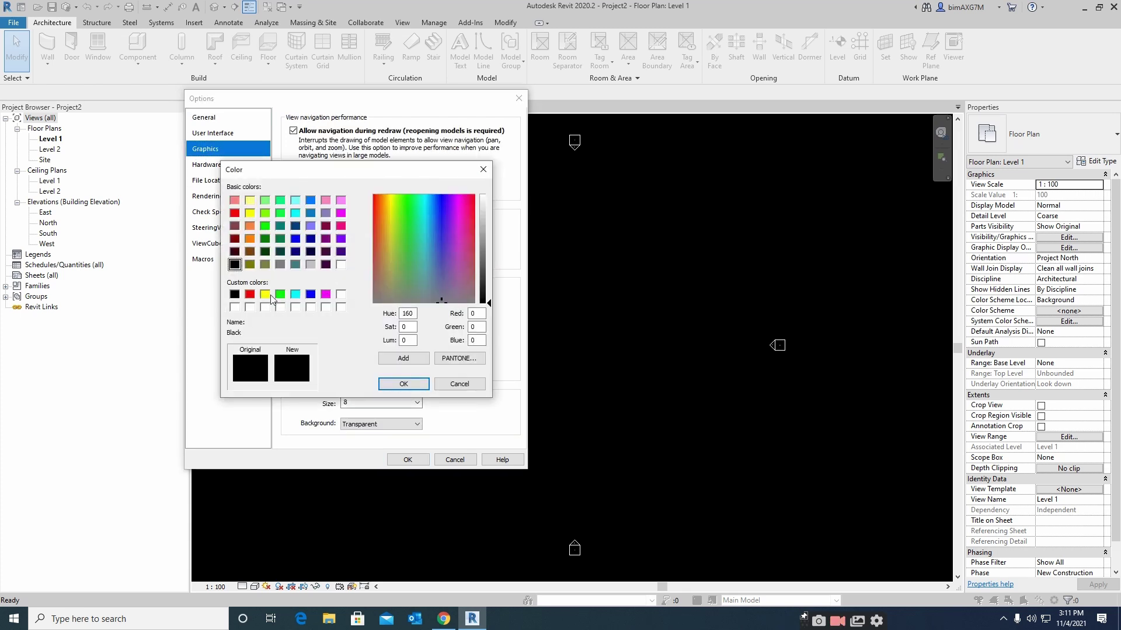
left_click(341, 266)
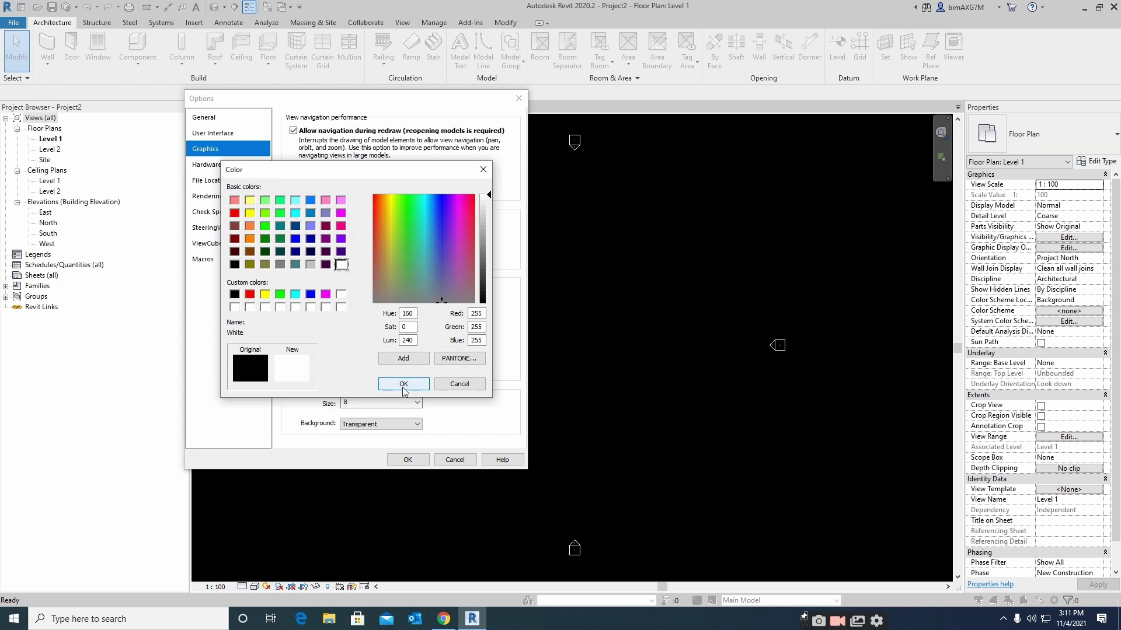
left_click(407, 387)
Set the Graphics selection color to Blue and apply the options
left_click(374, 305)
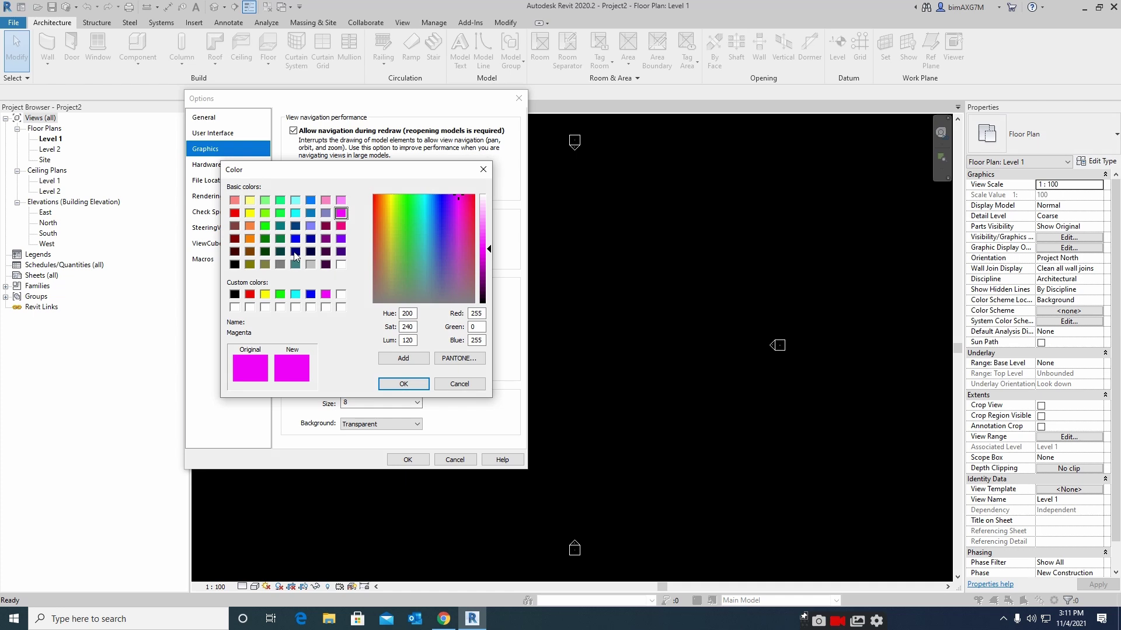
left_click(295, 241)
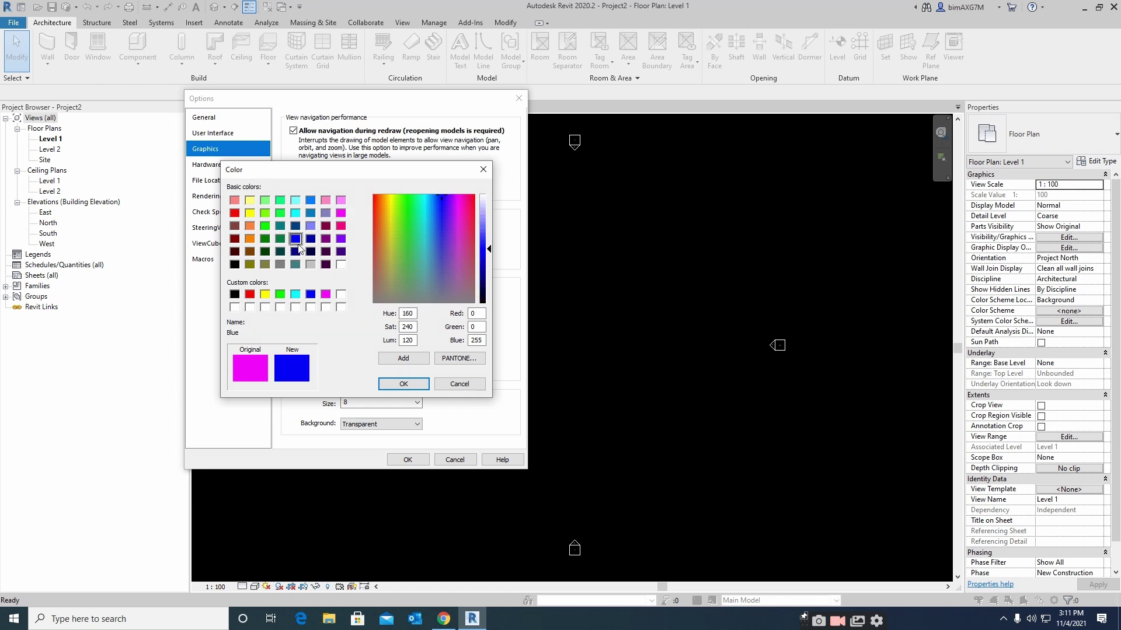
left_click(400, 384)
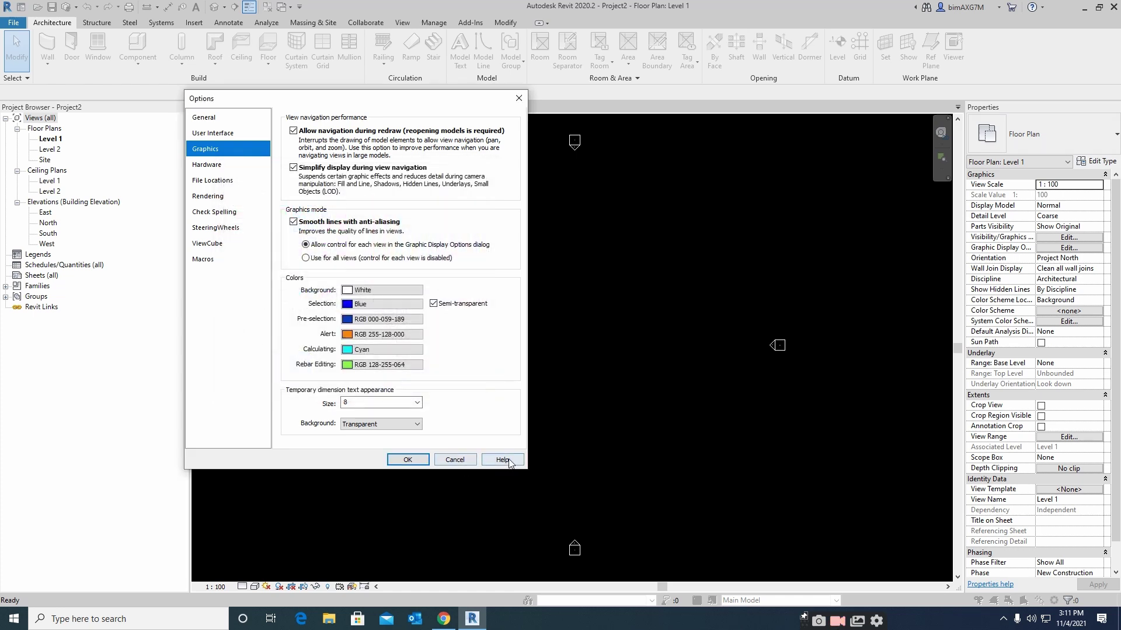
left_click(408, 459)
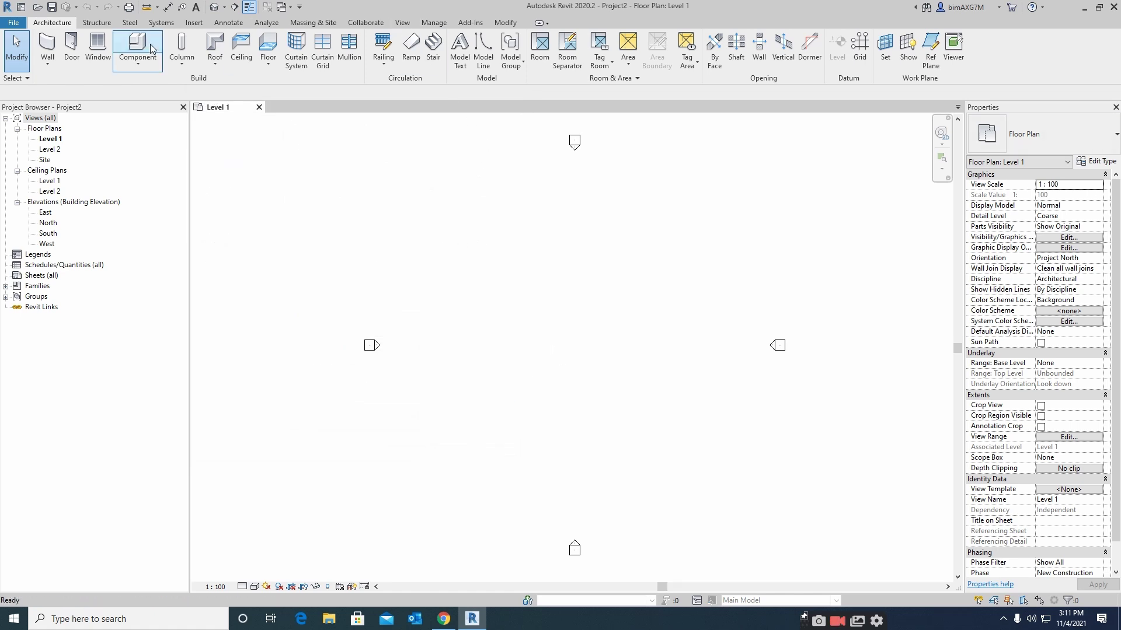
Sketch a straight stair run about 6050 mm long from Level 1 to Level 2, between the plan's elevation markers
left_click(433, 49)
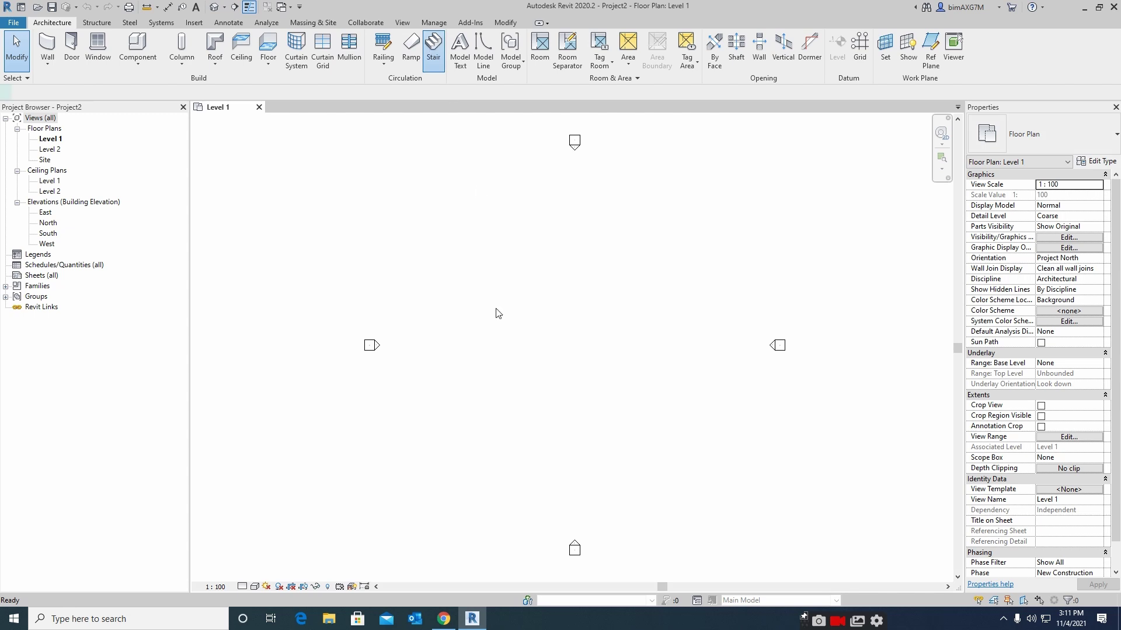
left_click(491, 315)
left_click(589, 315)
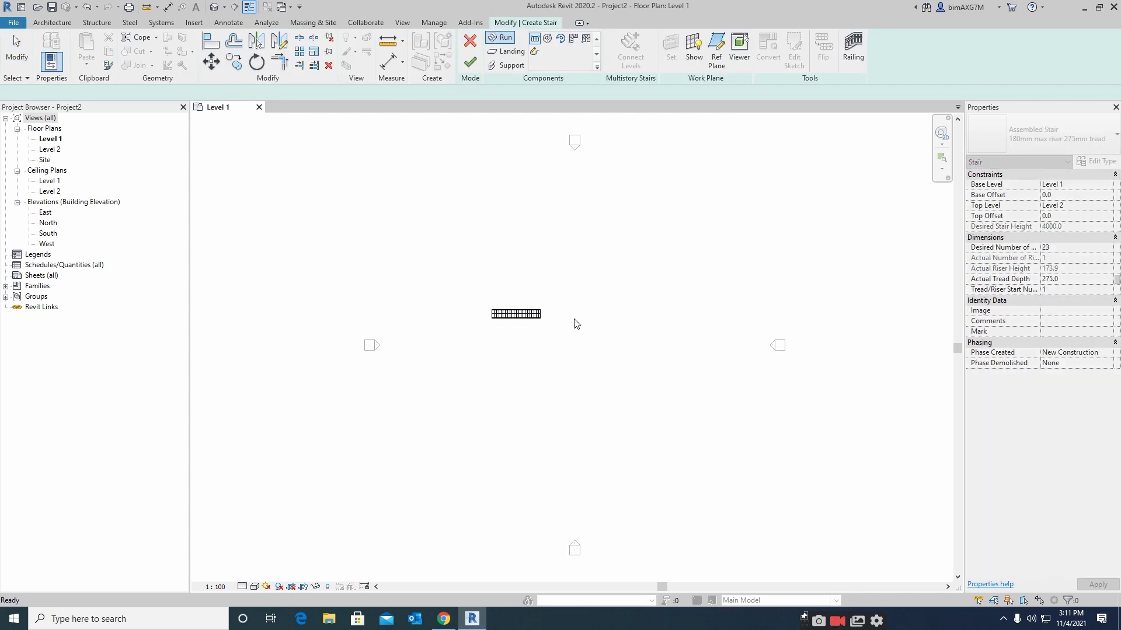
key("Escape")
scroll(509, 326, "up", 2)
scroll(511, 331, "up", 2)
Select the stair run, isolate it in a 3D view with a selection box, and finish the stair
left_click(526, 314)
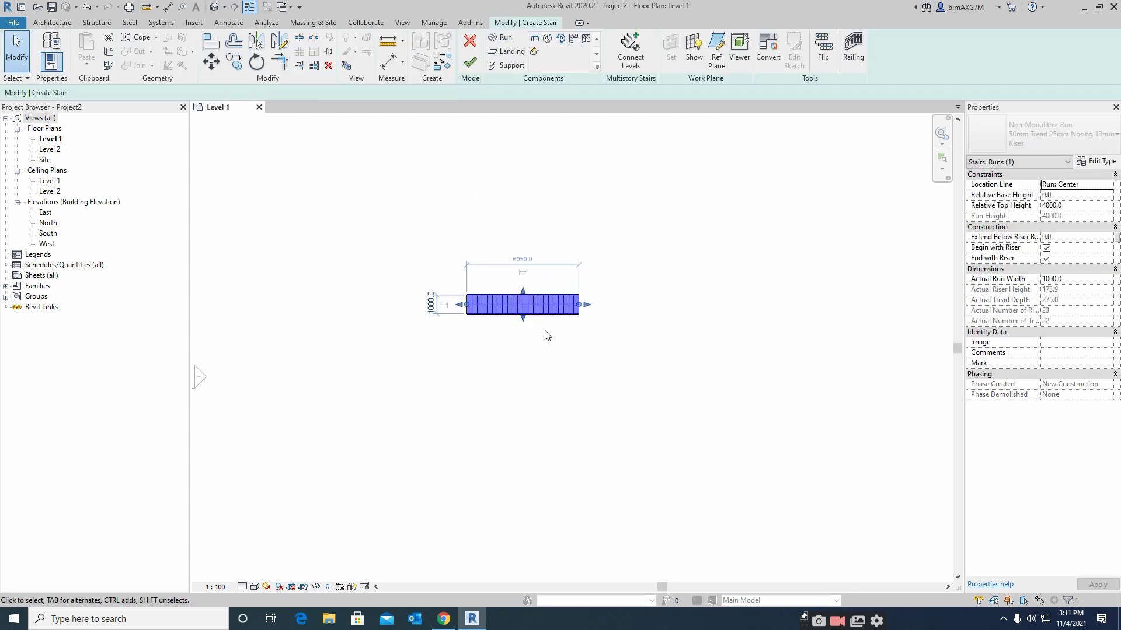
scroll(542, 333, "up", 3)
scroll(533, 295, "up", 3)
scroll(560, 351, "down", 3)
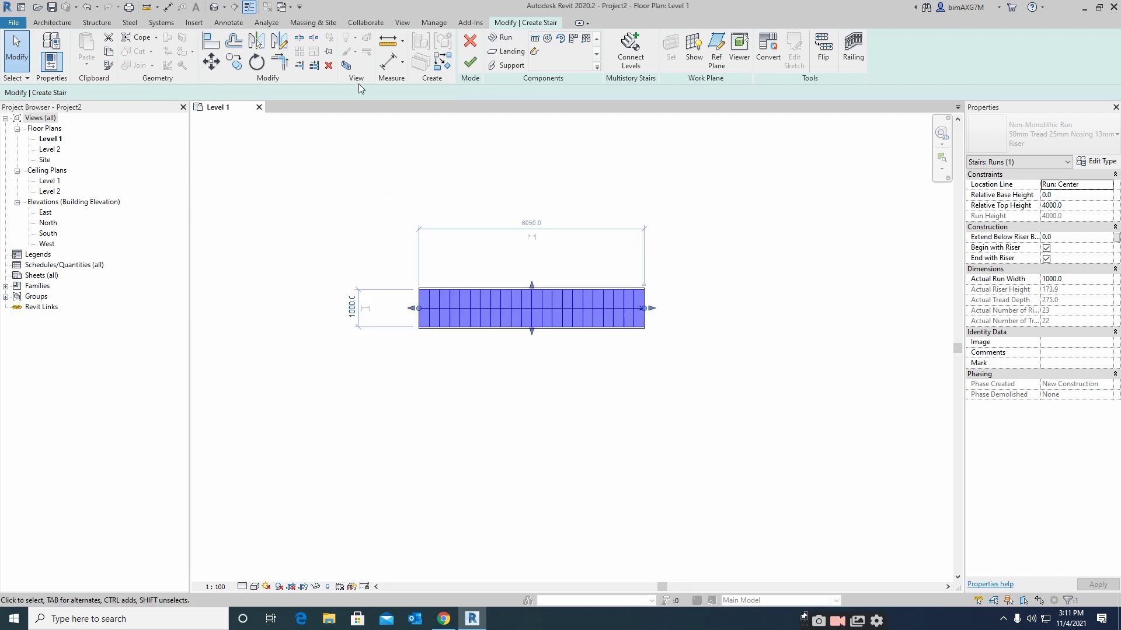
left_click(347, 66)
middle_click_drag(493, 321, 443, 202, "shift")
left_click(526, 23)
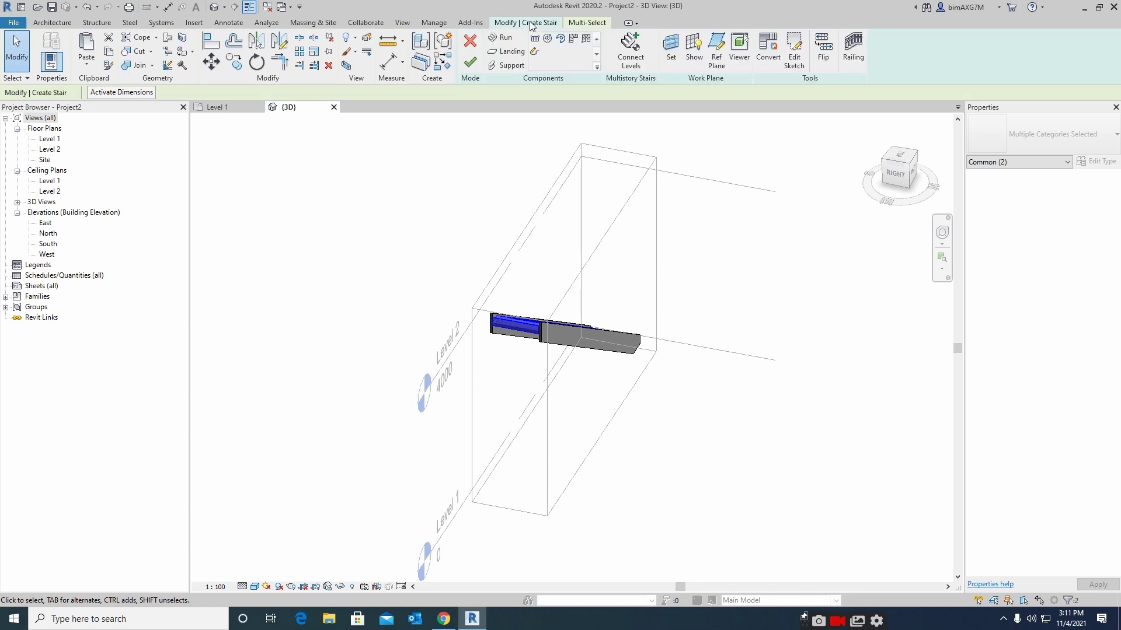
left_click(470, 63)
Select the section box around the stair and pull its side face outward so the box clears the stair
middle_click_drag(598, 415, 743, 426, "shift")
left_click(648, 496)
middle_click_drag(648, 496, 633, 501, "shift")
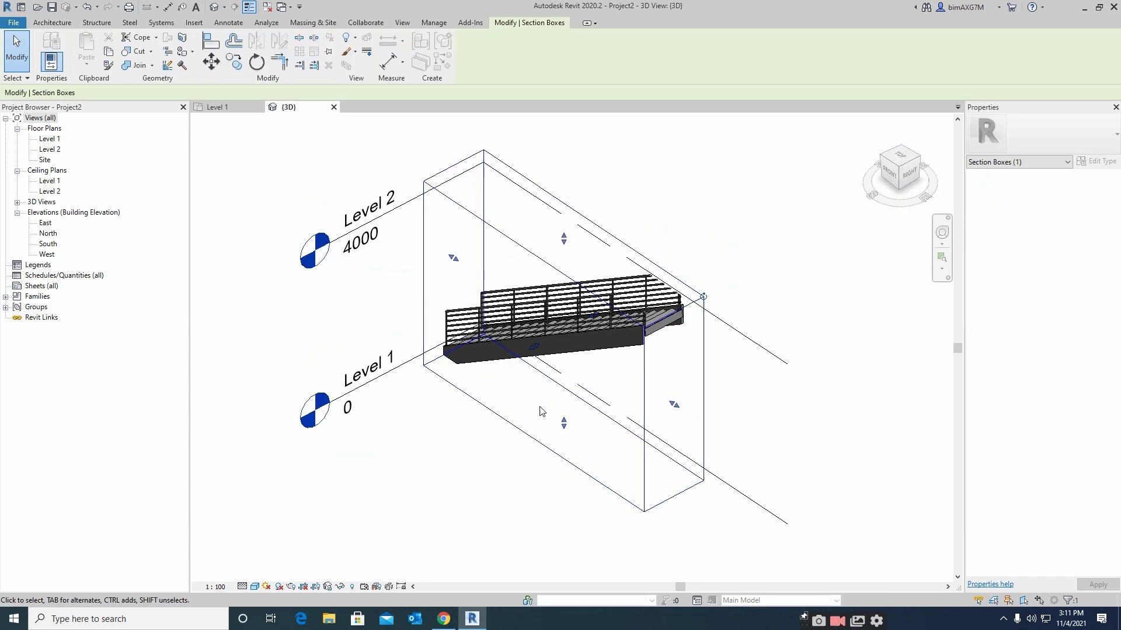
left_click_drag(535, 351, 390, 393)
middle_click_drag(630, 407, 422, 456)
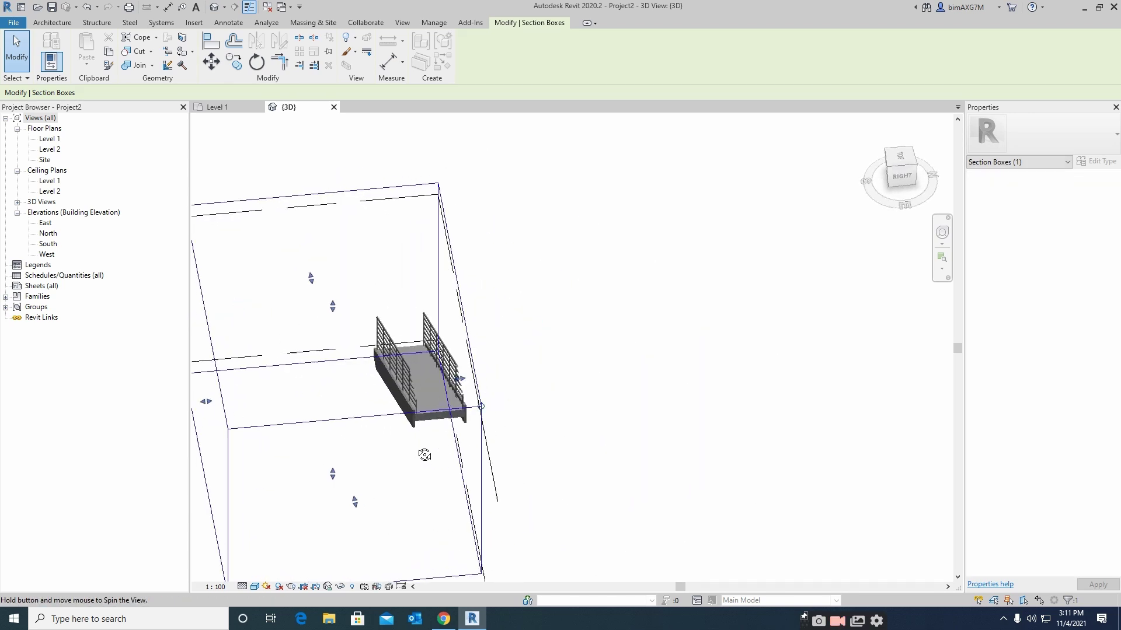
middle_click_drag(623, 356, 582, 442, "shift")
middle_click_drag(672, 455, 829, 433, "shift")
Select the complete stair with its railings in the 3D view to check the selection color
left_click(639, 330)
left_click(552, 294)
scroll(542, 292, "down", 2)
left_click_drag(389, 198, 667, 525)
scroll(620, 400, "up", 2)
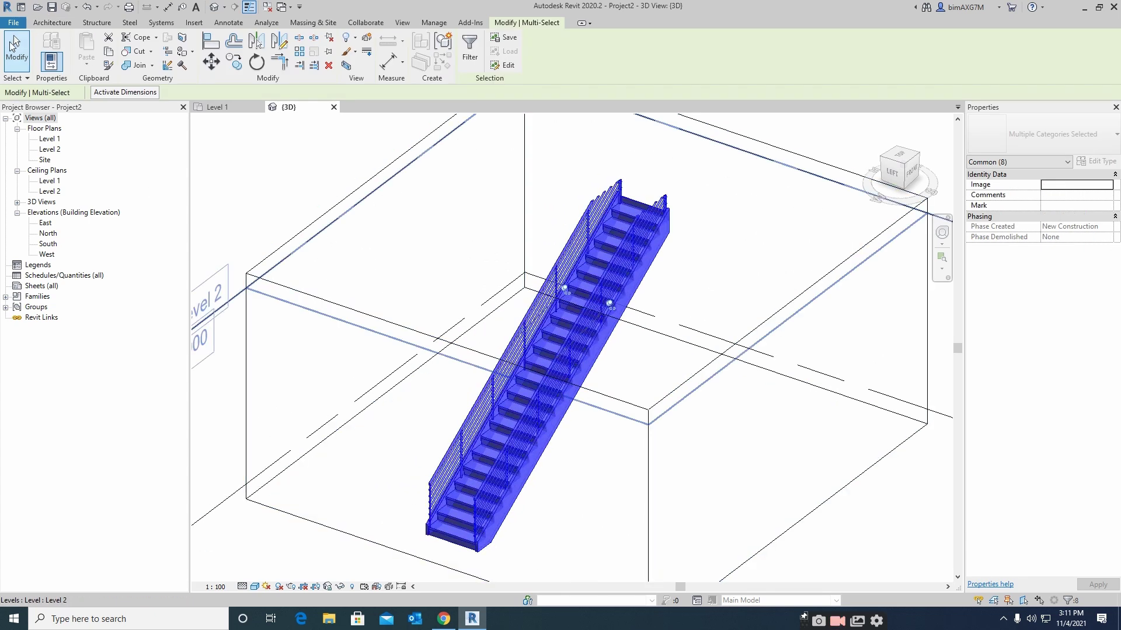
Set the selection color to red in the graphics options and apply the change
left_click(13, 23)
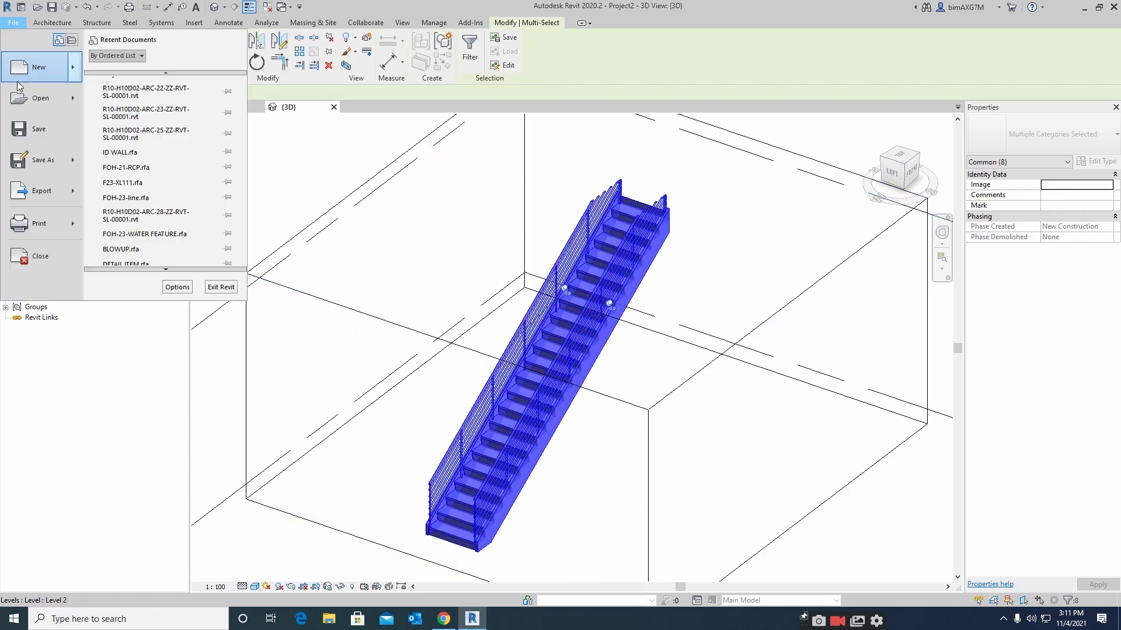
left_click(178, 287)
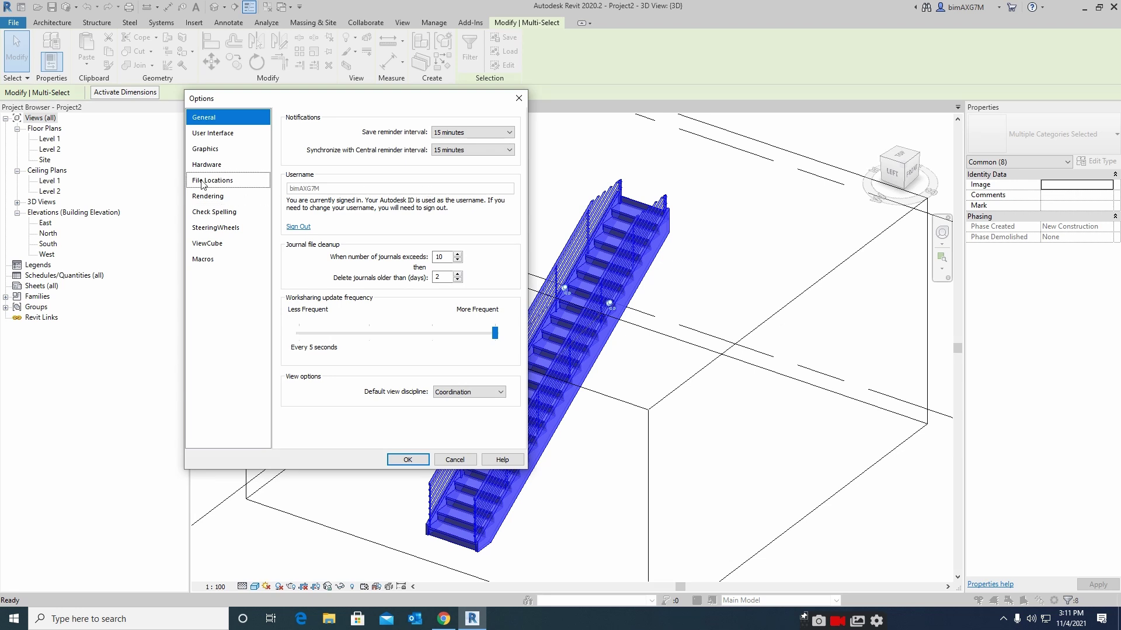
left_click(218, 150)
left_click(369, 307)
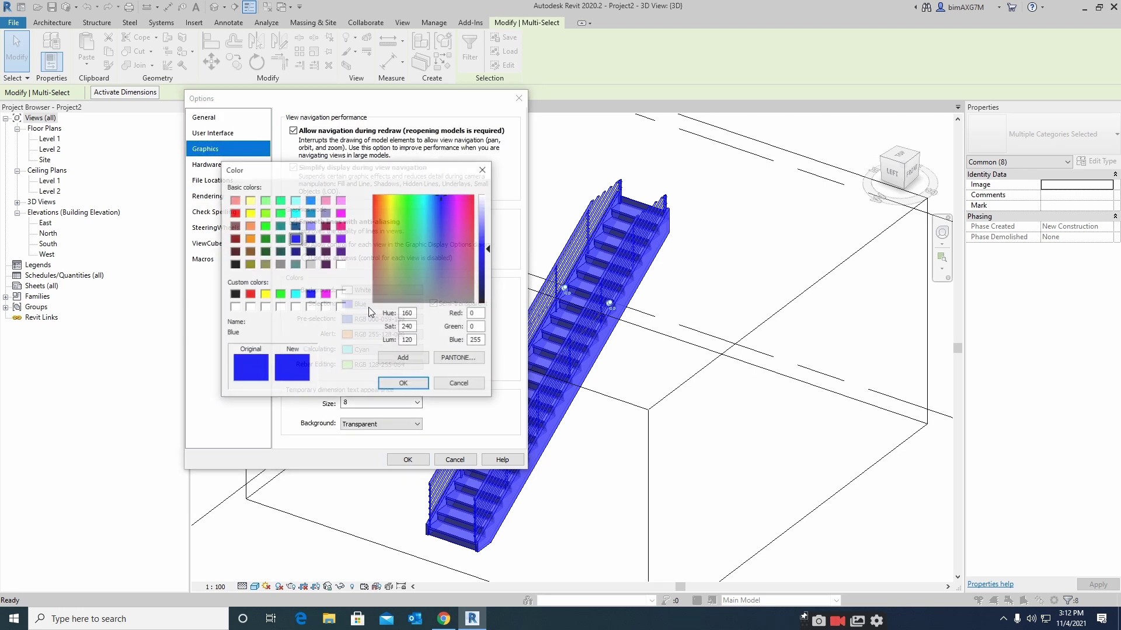
left_click(326, 294)
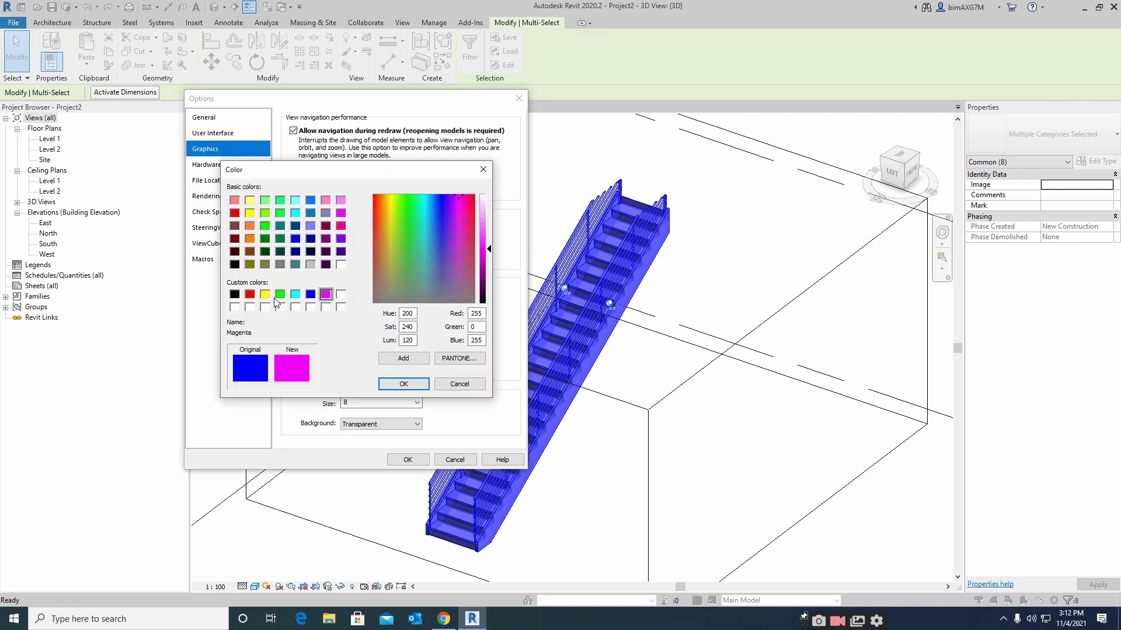
left_click(250, 294)
left_click(403, 383)
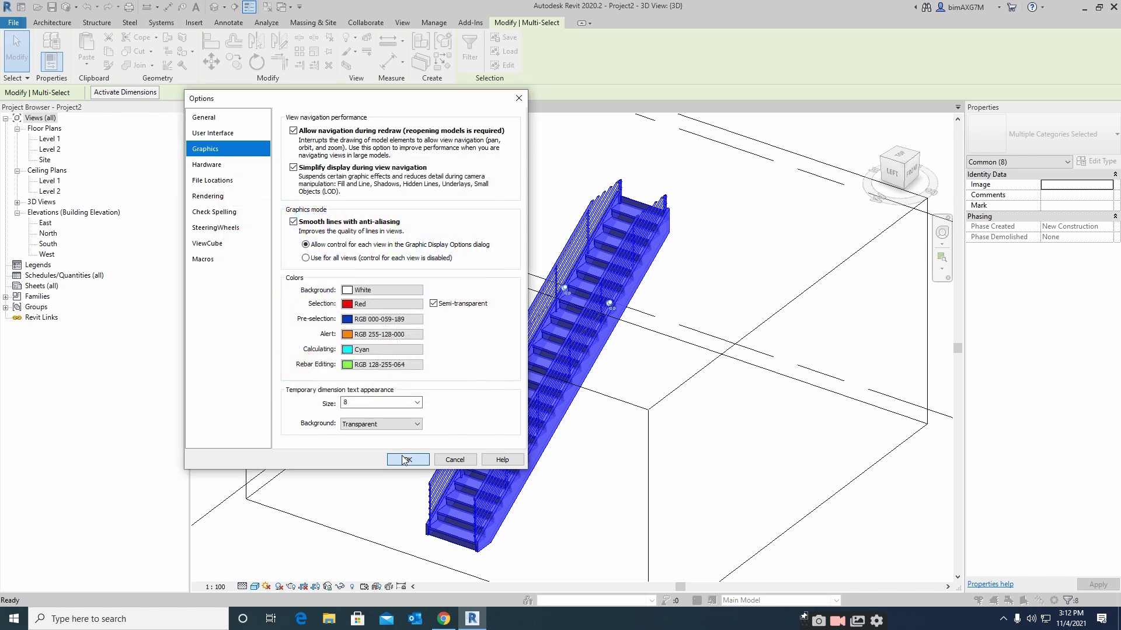
left_click(407, 459)
Clear the selection and reselect the whole stair with its railings to check the new highlight color
left_click(736, 471)
scroll(635, 417, "down", 1)
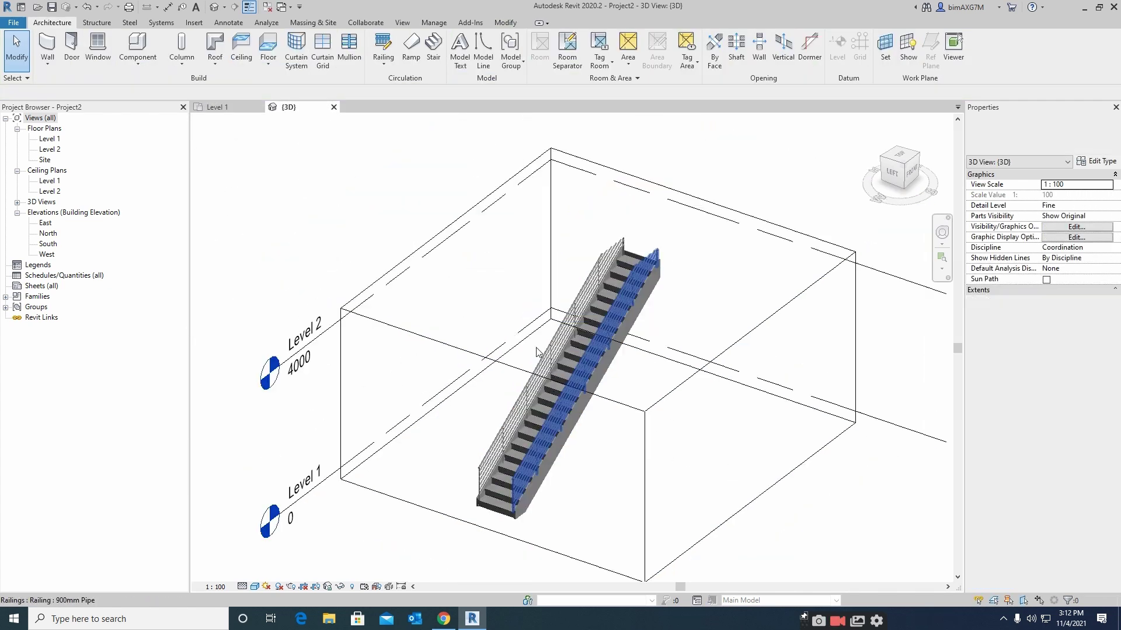
left_click_drag(385, 188, 876, 623)
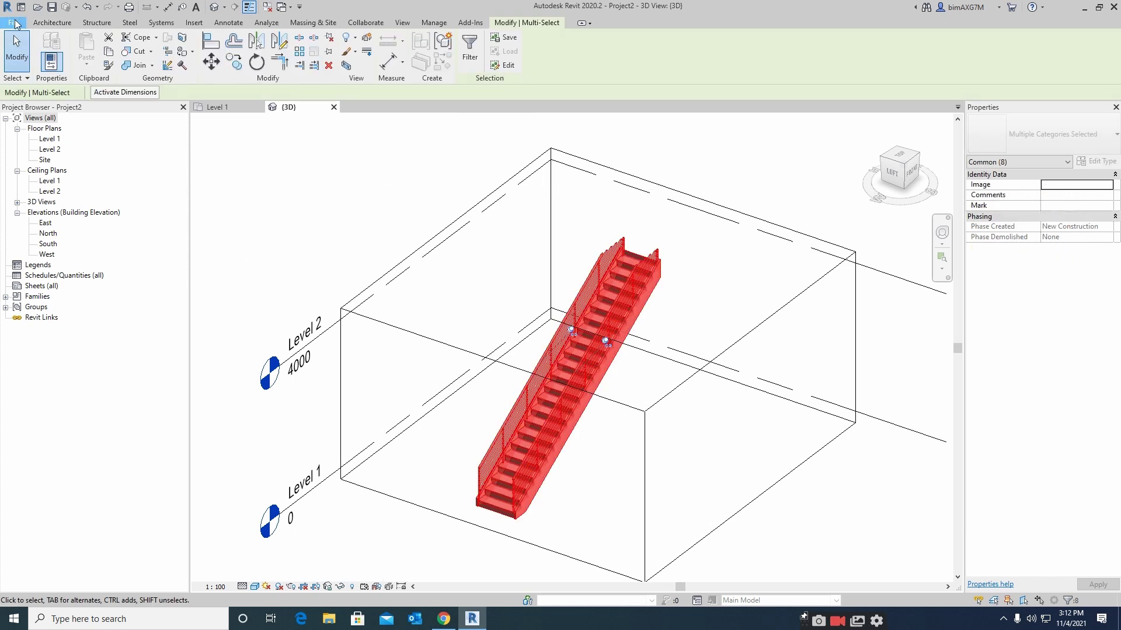
Change the selection color to green in the graphics options and apply it
left_click(15, 24)
left_click(176, 286)
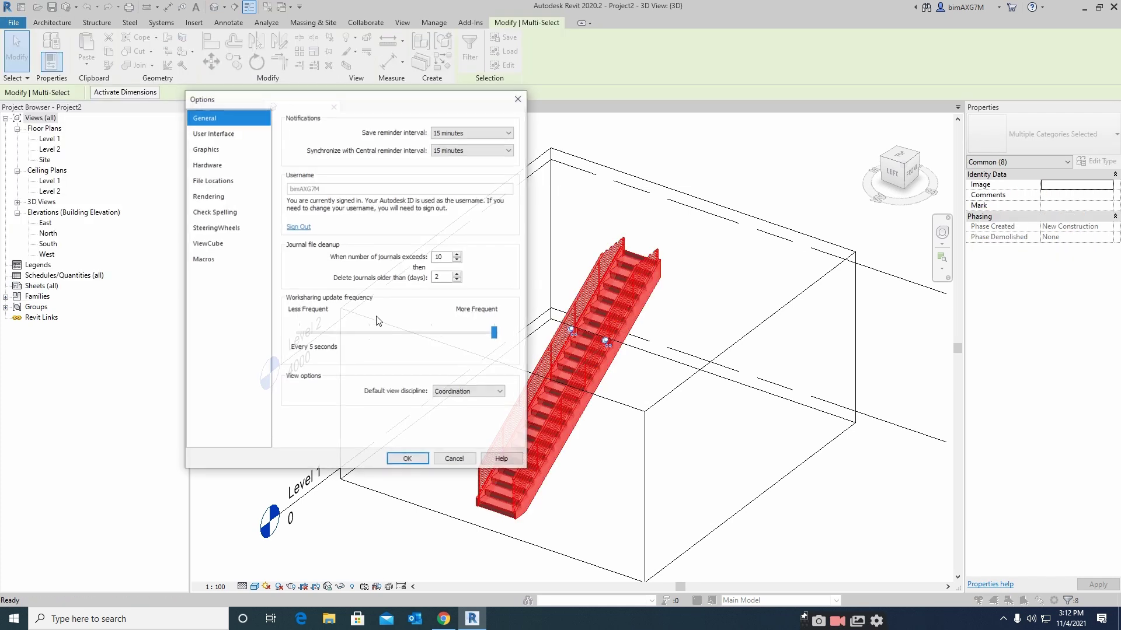
left_click(206, 150)
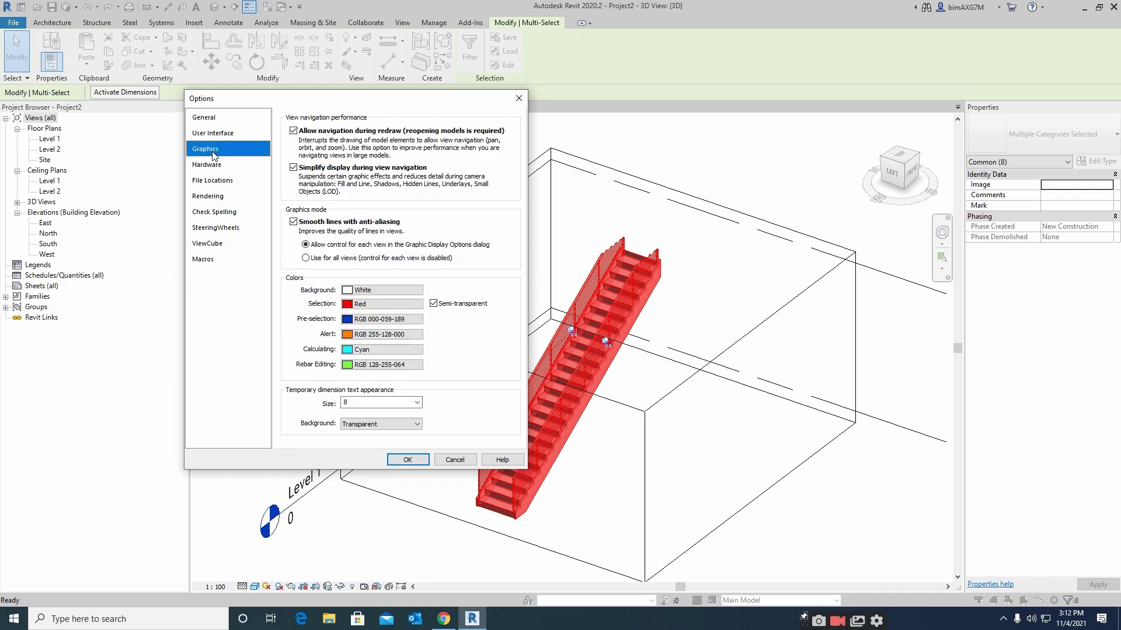
left_click(376, 304)
left_click(280, 294)
left_click(403, 384)
left_click(408, 460)
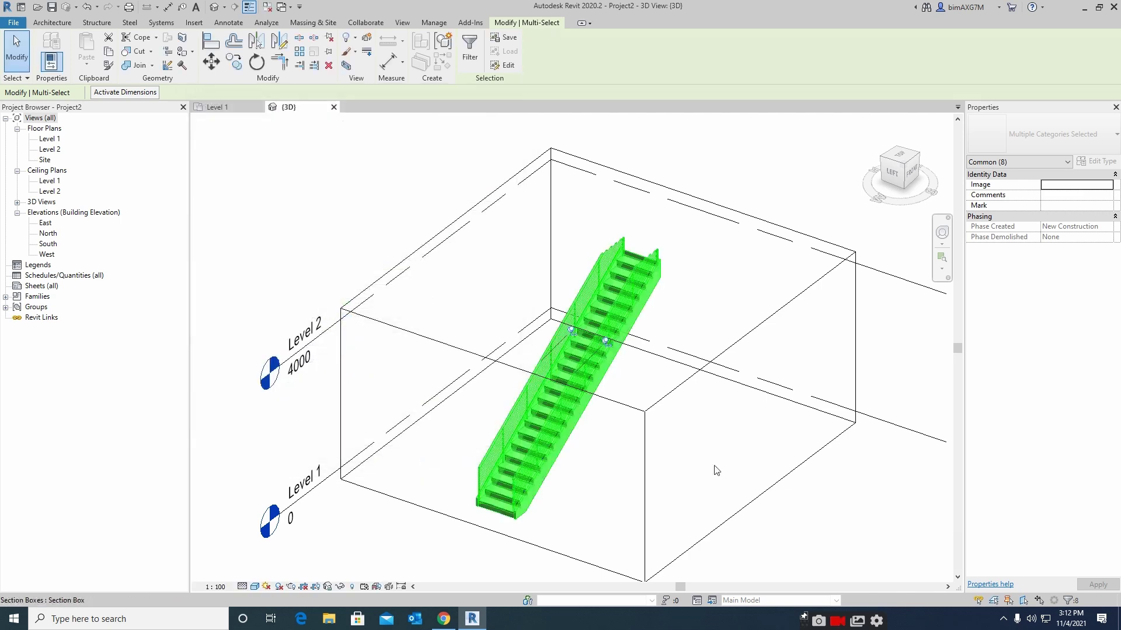
Deselect the stair, reselect it with its railings in the 3D view, and inspect the highlight up close
left_click(716, 468)
middle_click_drag(696, 468, 660, 446, "shift")
left_click_drag(328, 147, 787, 534)
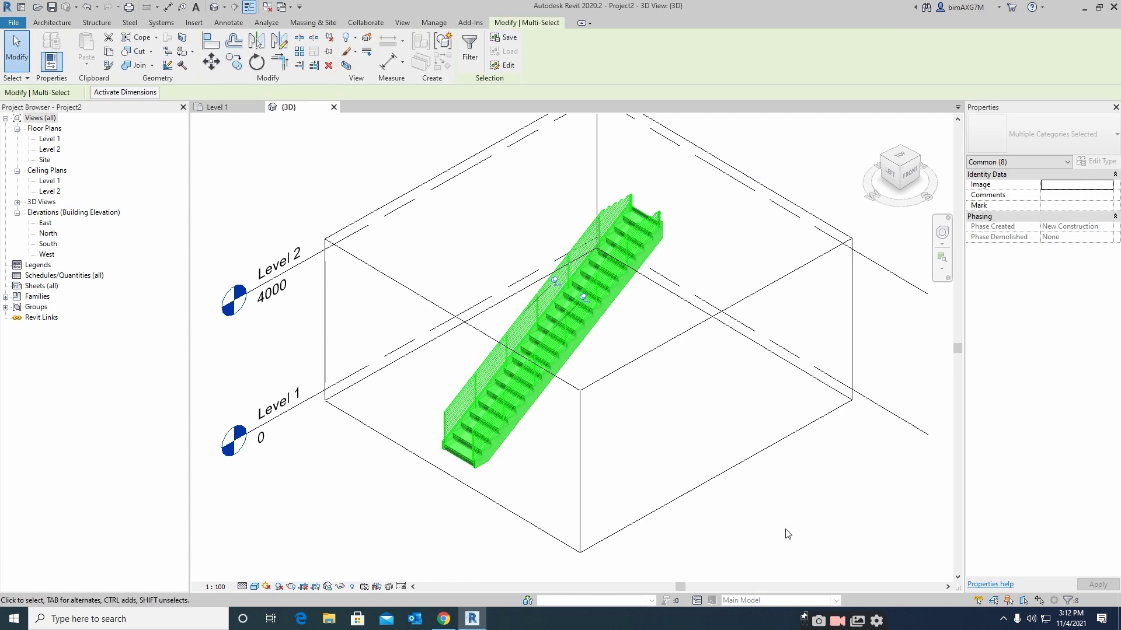
scroll(527, 381, "up", 4)
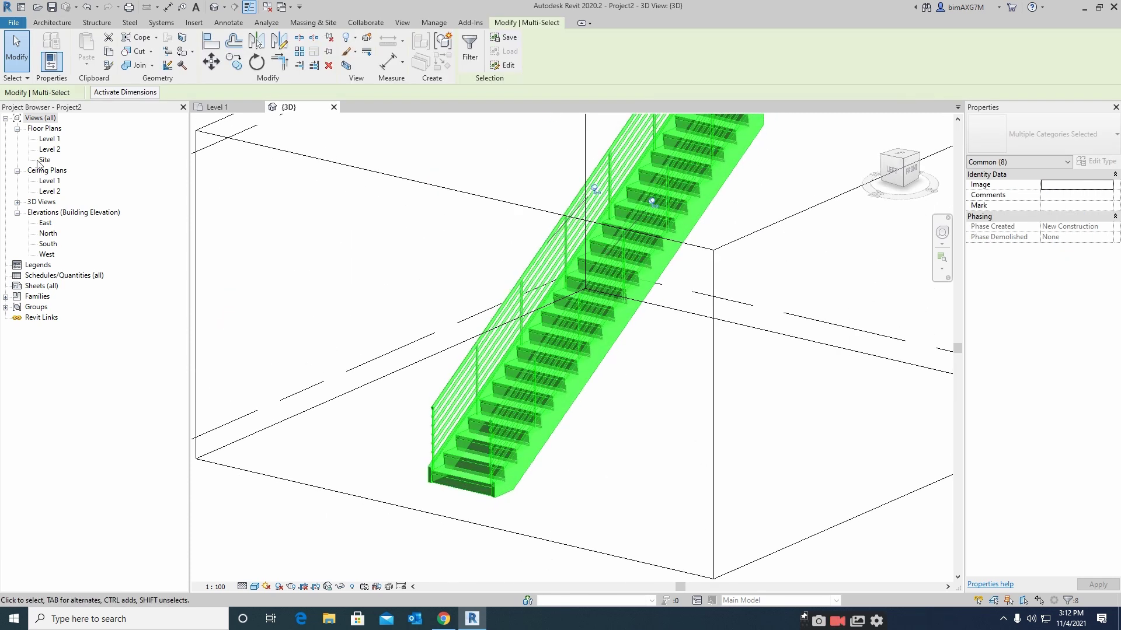
Switch to the Level 1 floor plan and look at the stair in plan
left_click(213, 110)
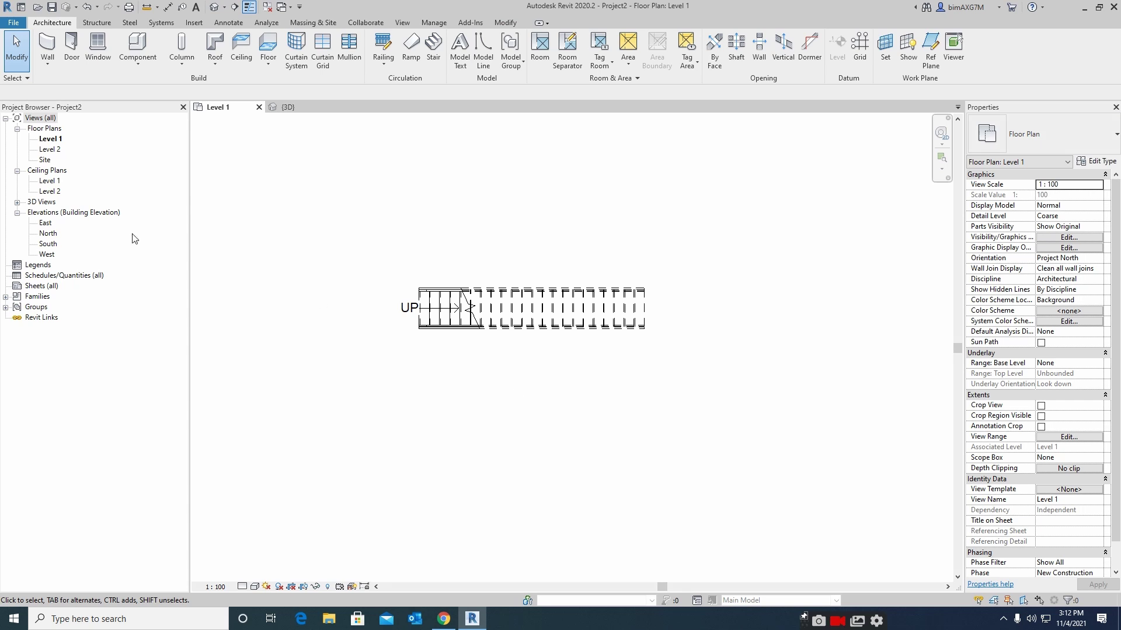
left_click(13, 22)
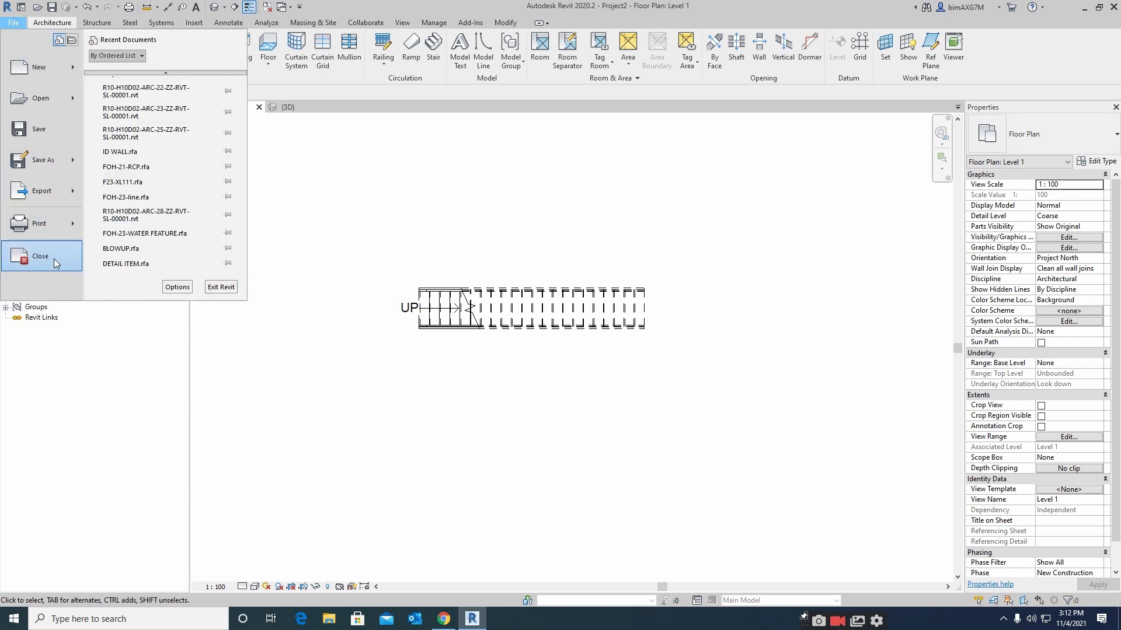
left_click(528, 198)
scroll(508, 307, "up", 5)
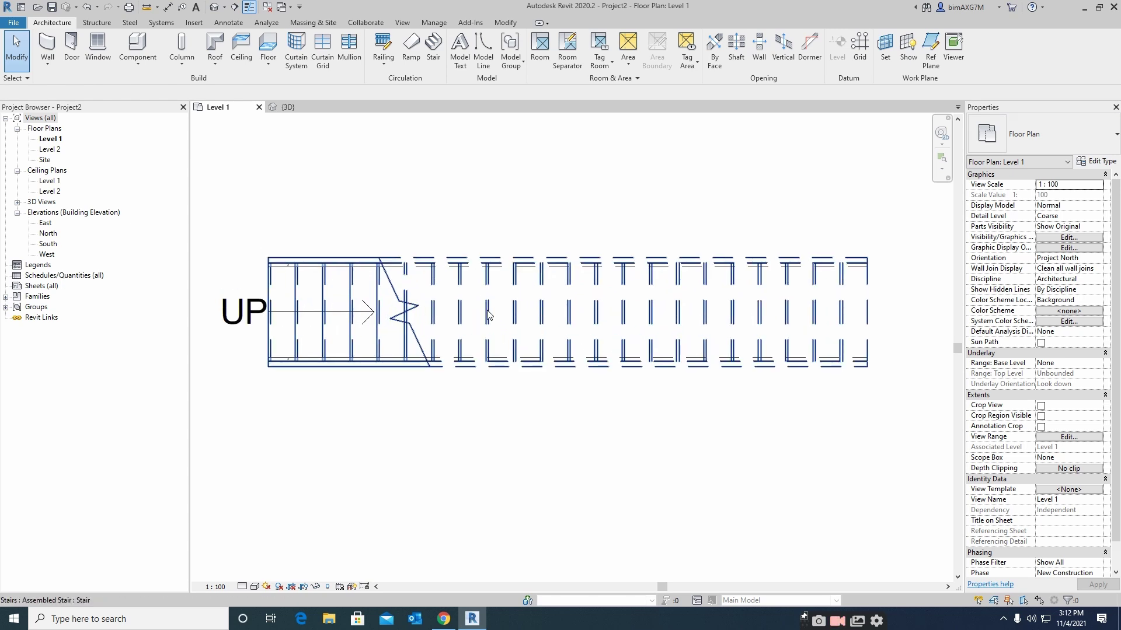
middle_click_drag(467, 348, 452, 326)
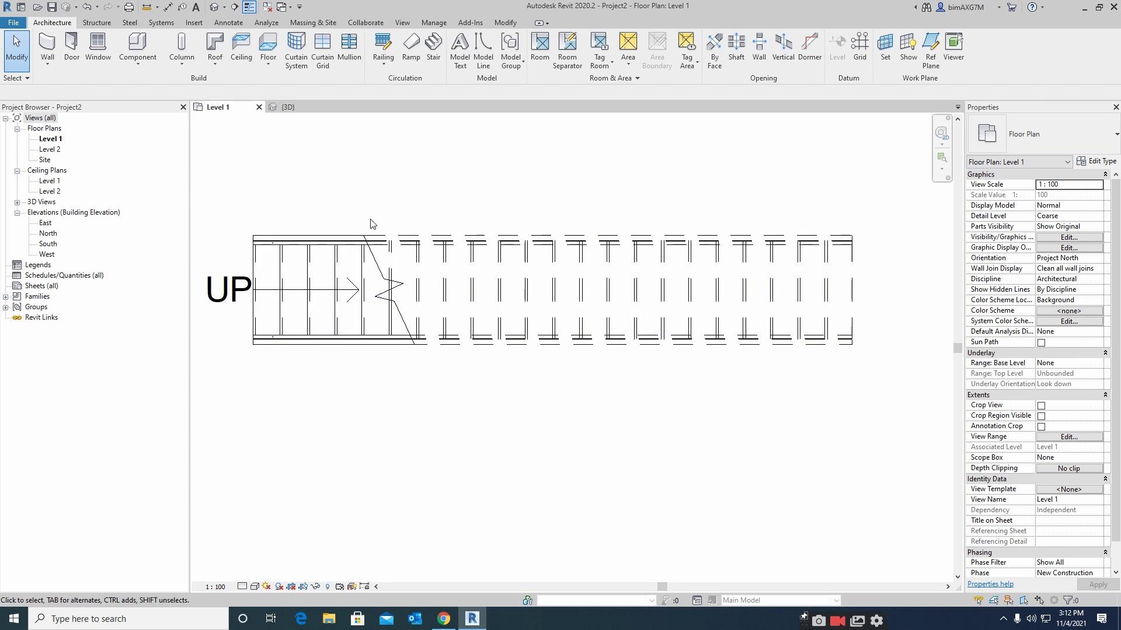
Review the commands for creating and opening files, inspect the IFC import class mapping, and close it without changes
left_click(12, 22)
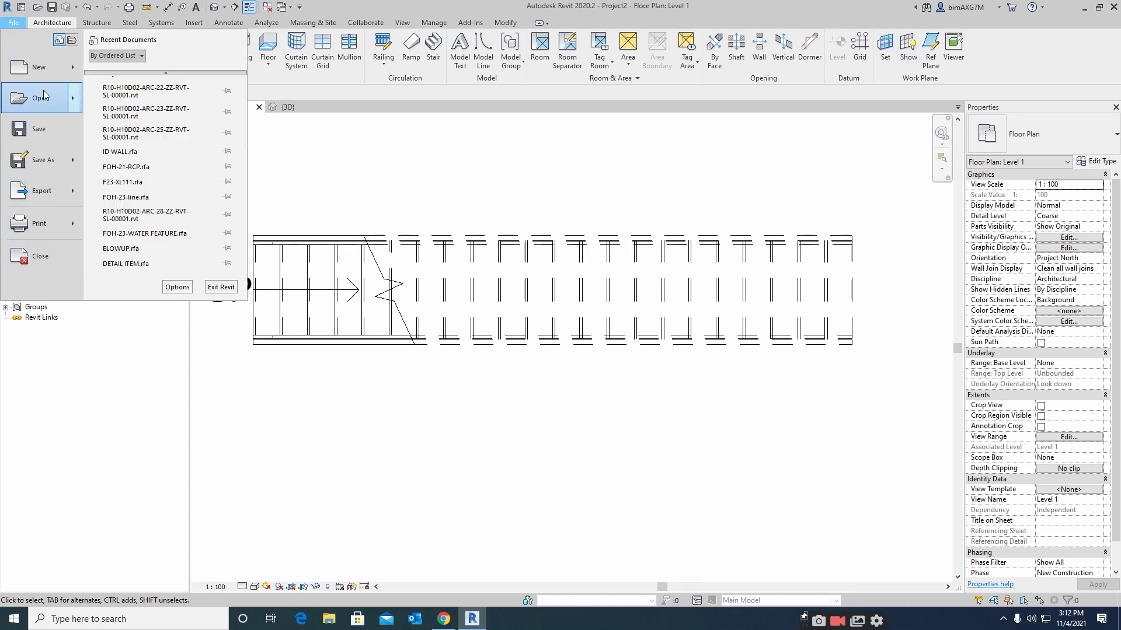
mouse_move(46, 75)
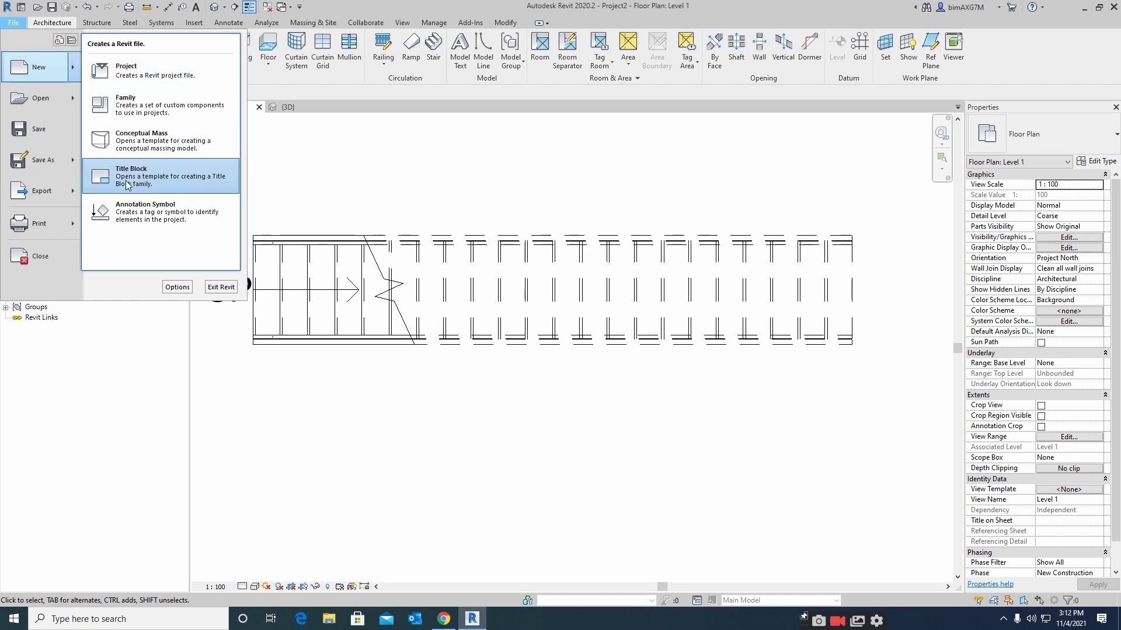
mouse_move(48, 104)
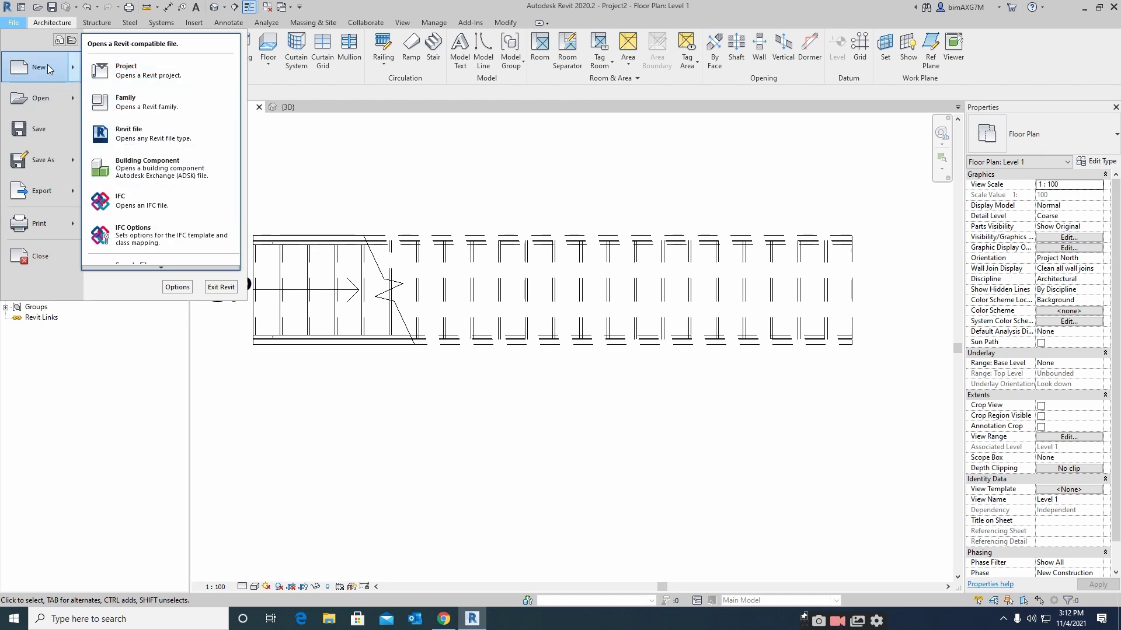
left_click(140, 240)
scroll(425, 342, "down", 10)
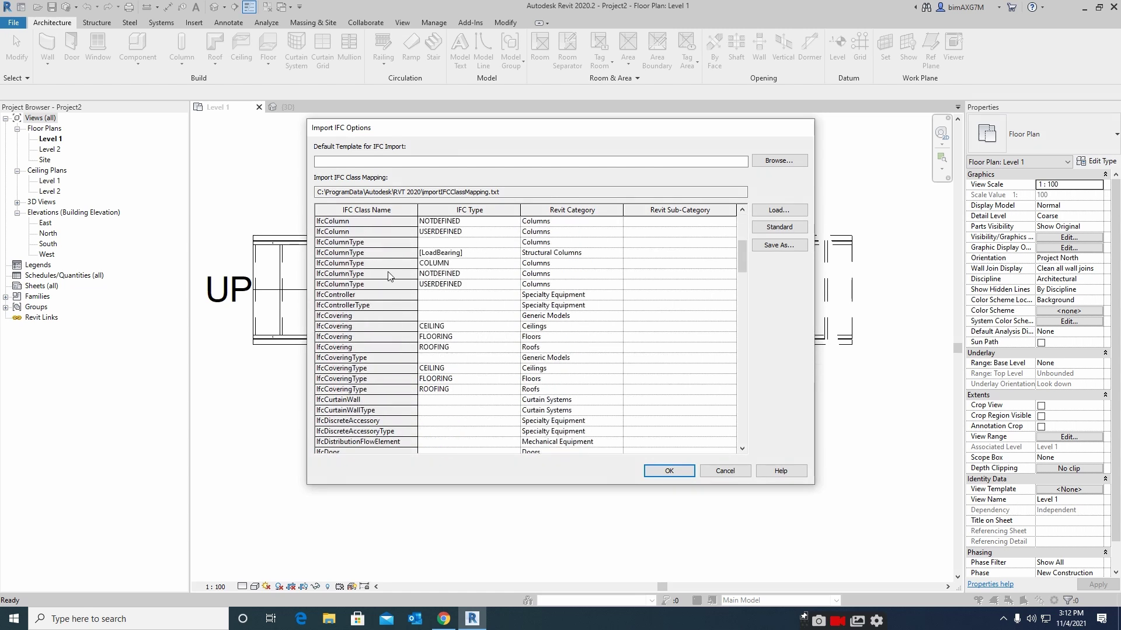
scroll(456, 405, "down", 10)
left_click(725, 471)
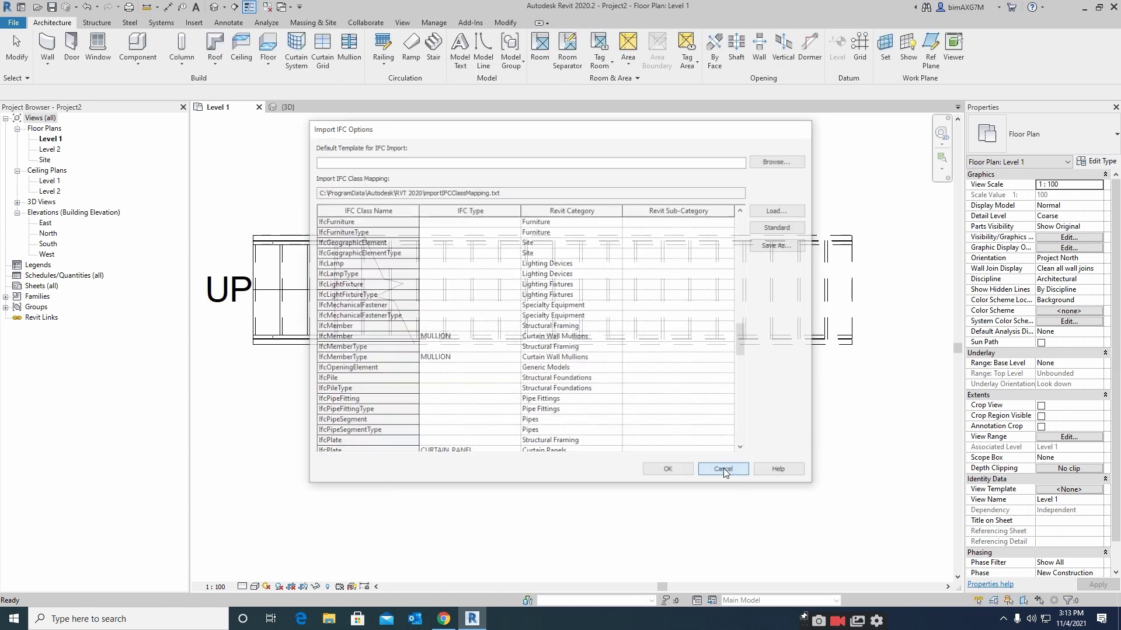
Review the print commands and the General, User Interface and Graphics pages of the program options, then close the options
left_click(13, 22)
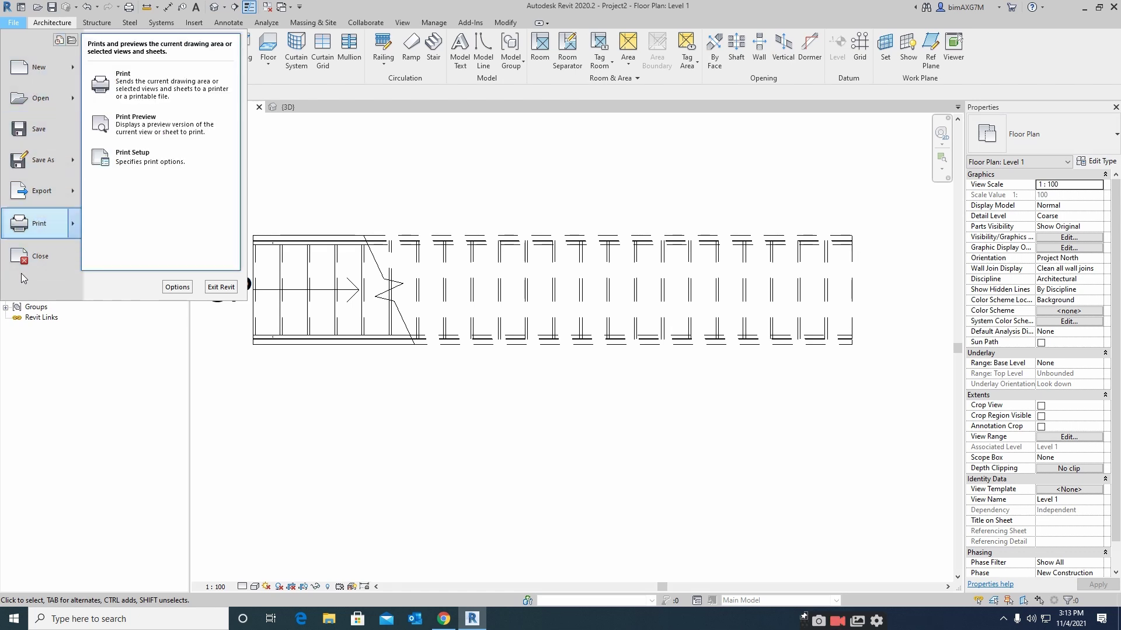
left_click(180, 288)
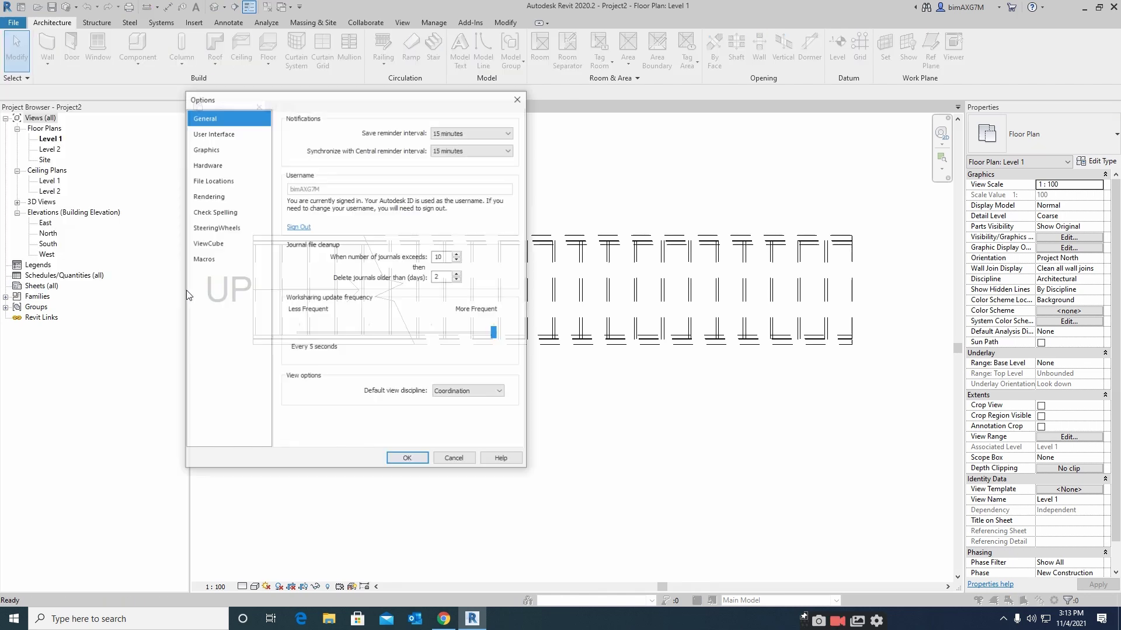
left_click(201, 134)
left_click(206, 149)
left_click(208, 135)
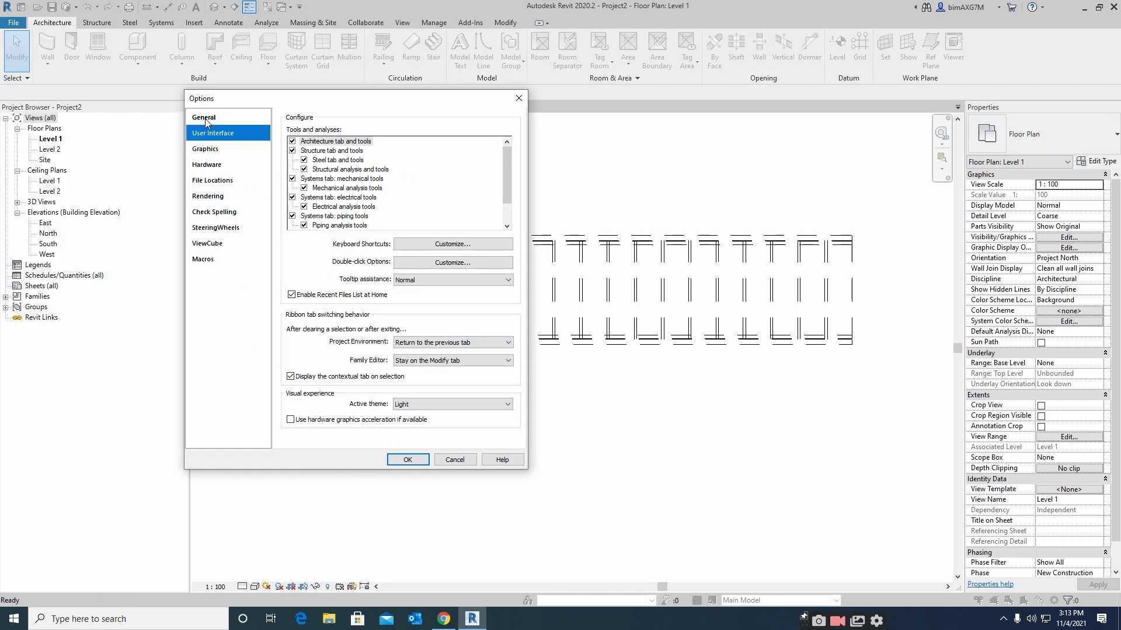
left_click(204, 118)
left_click(407, 460)
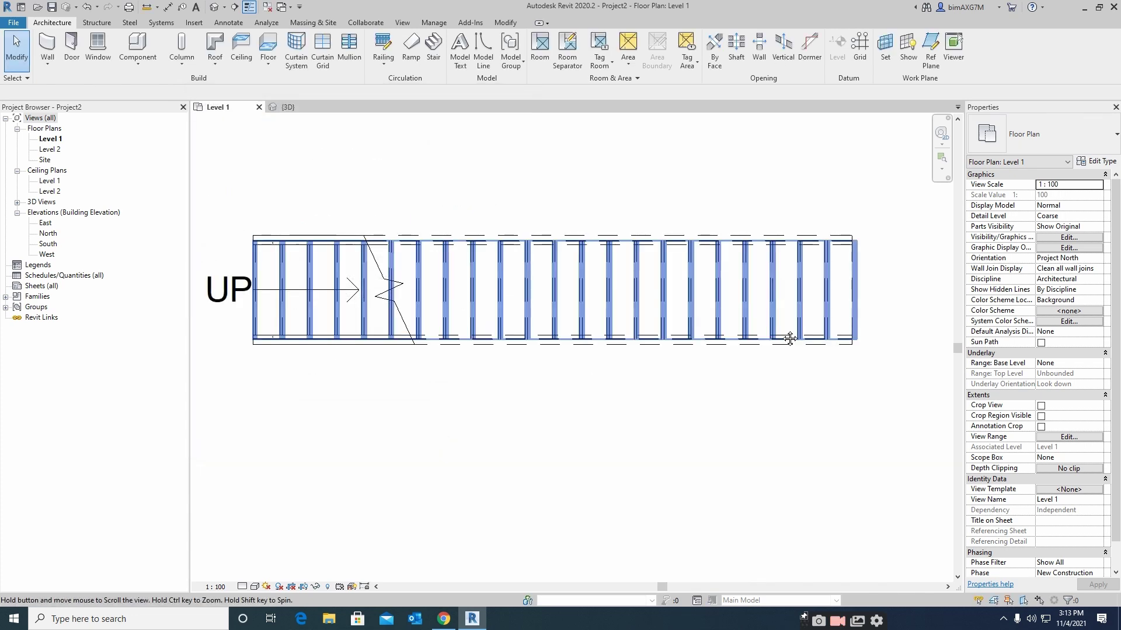